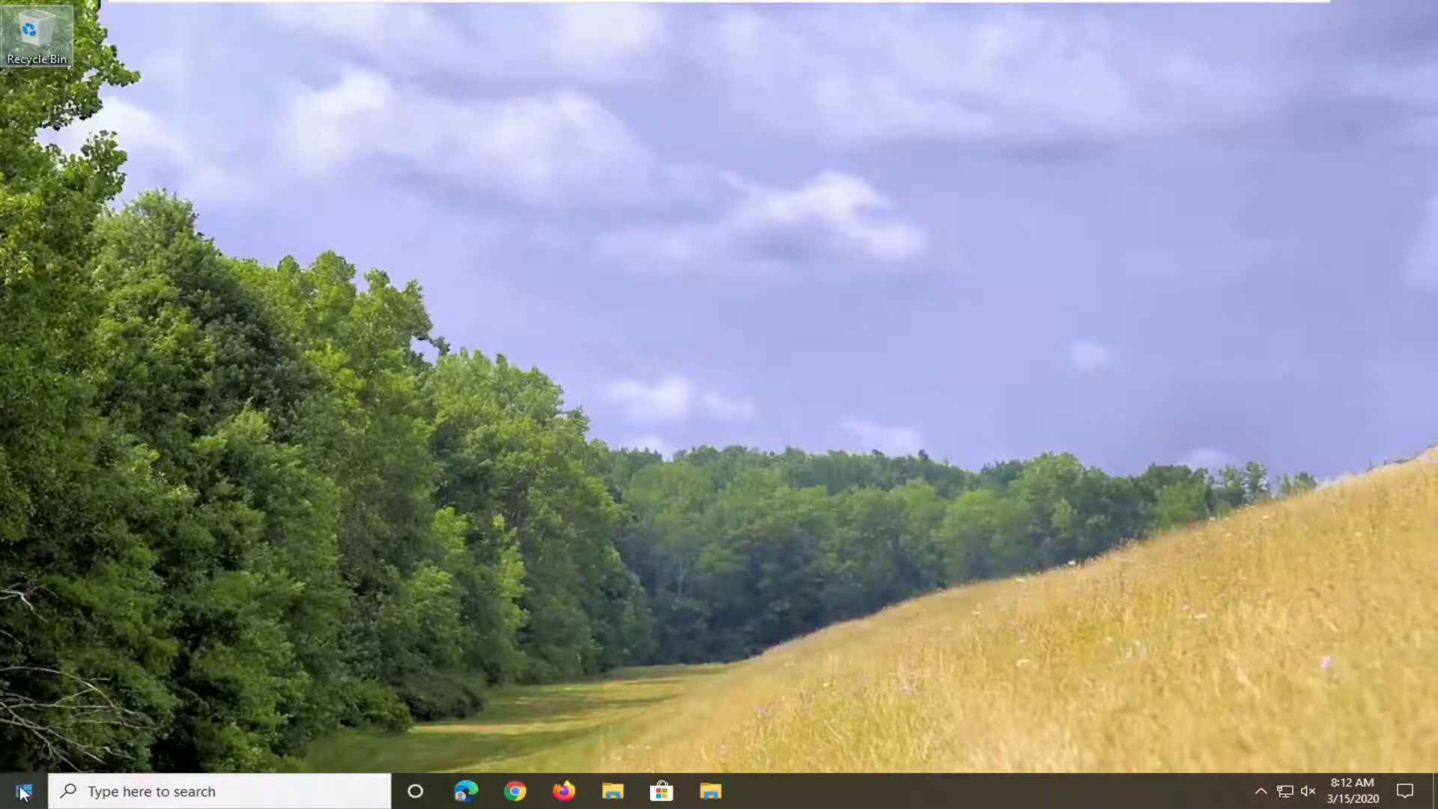
Launch regedit from Start menu search as administrator and approve the UAC prompt
click(18, 794)
text(regedit)
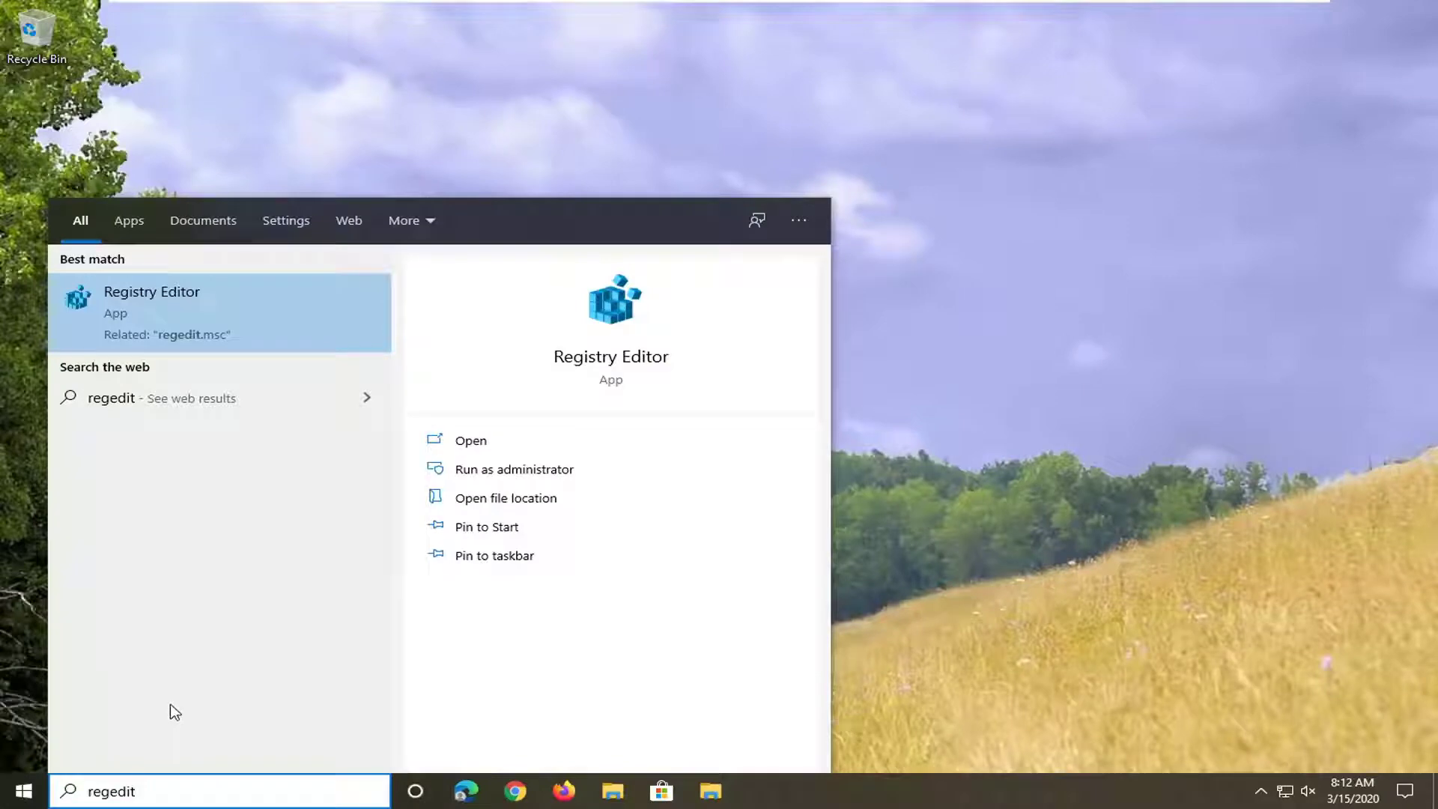
right_click(155, 325)
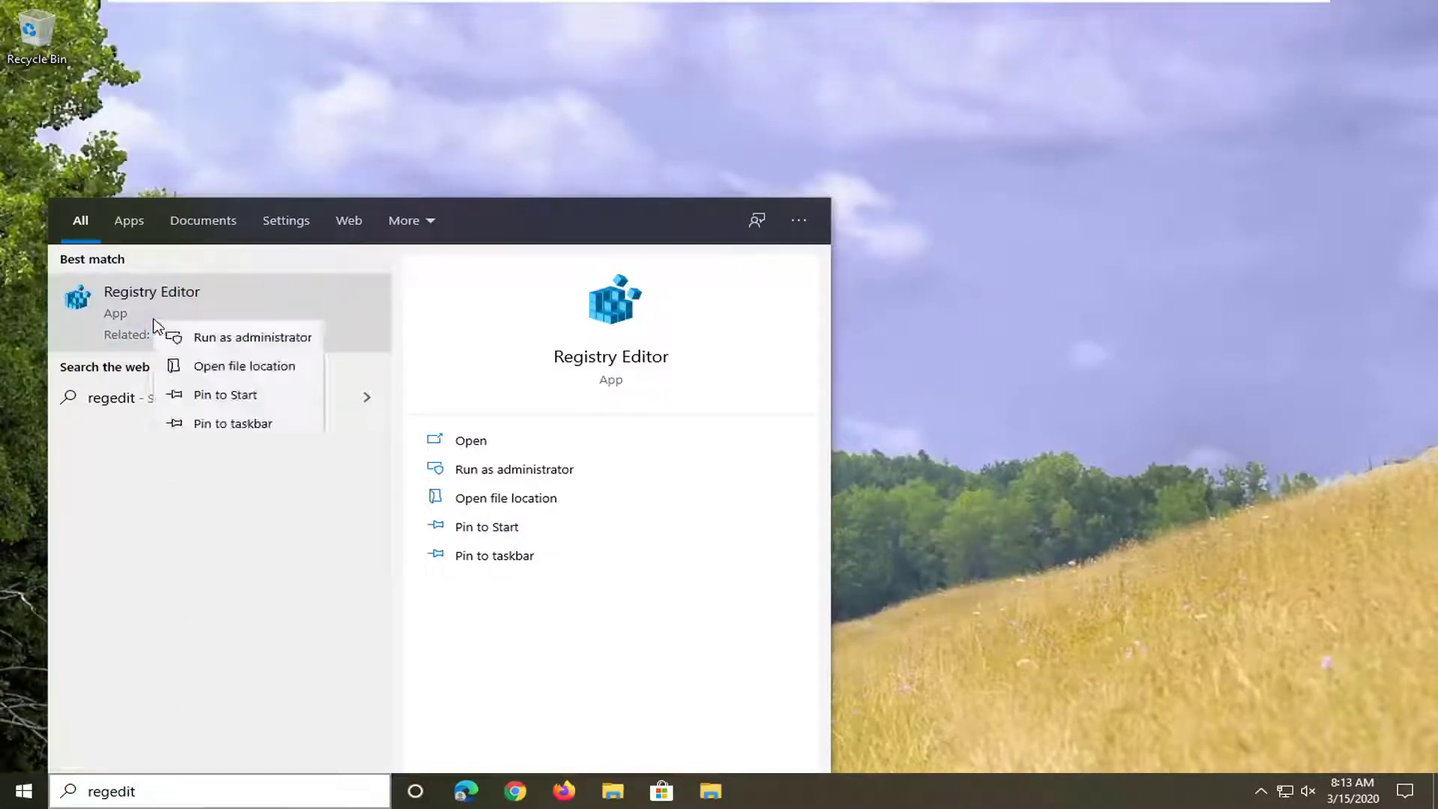
click(260, 335)
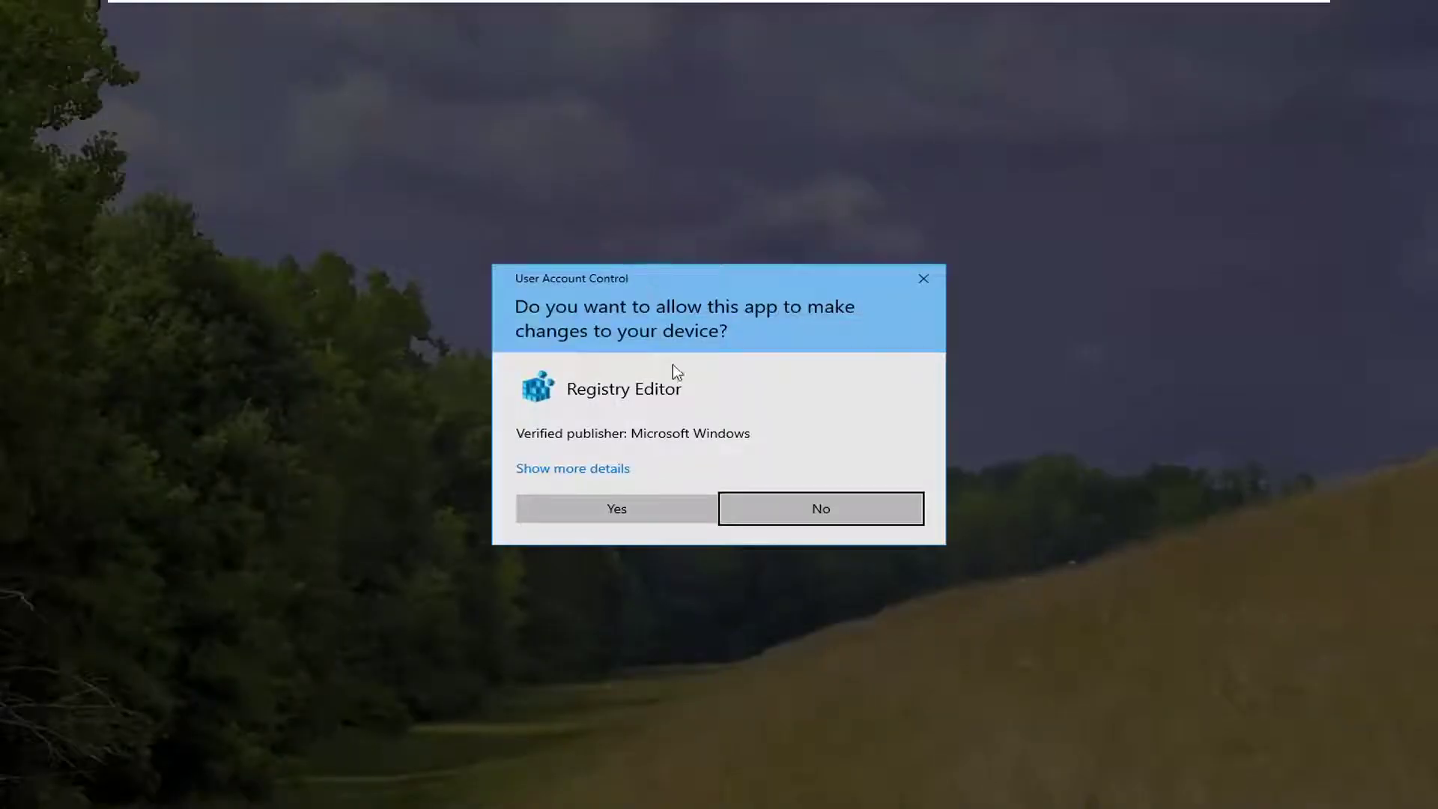
click(625, 517)
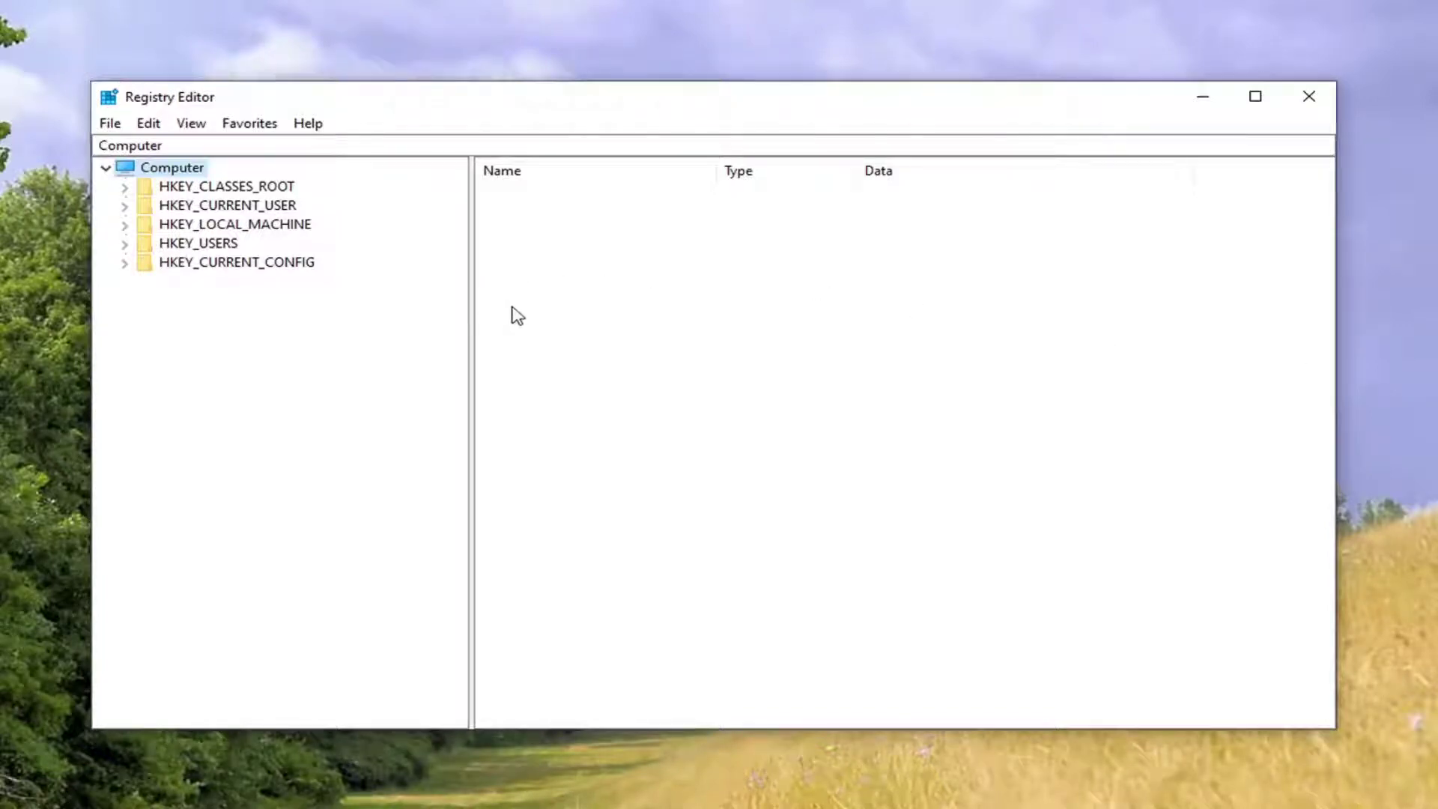
click(110, 126)
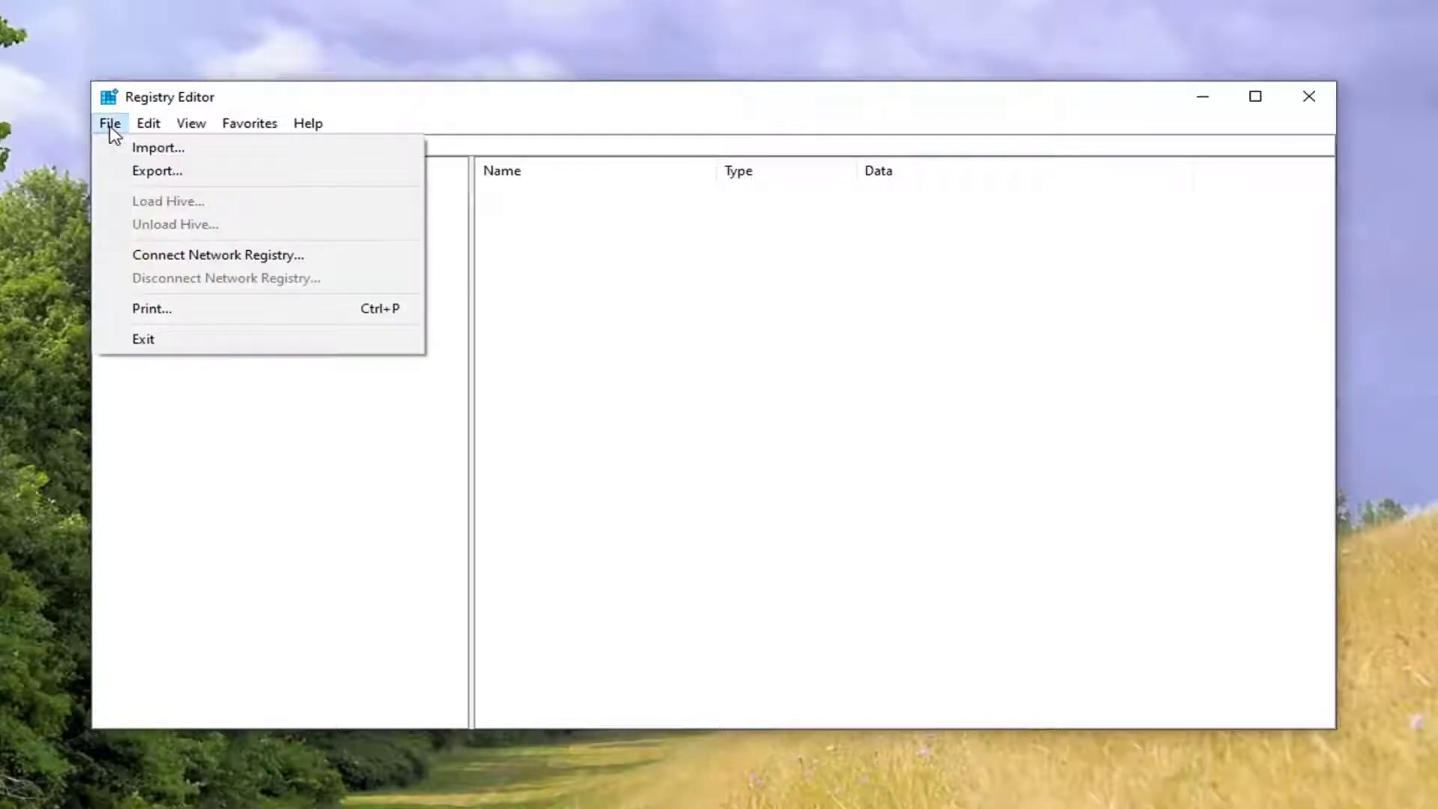
click(146, 171)
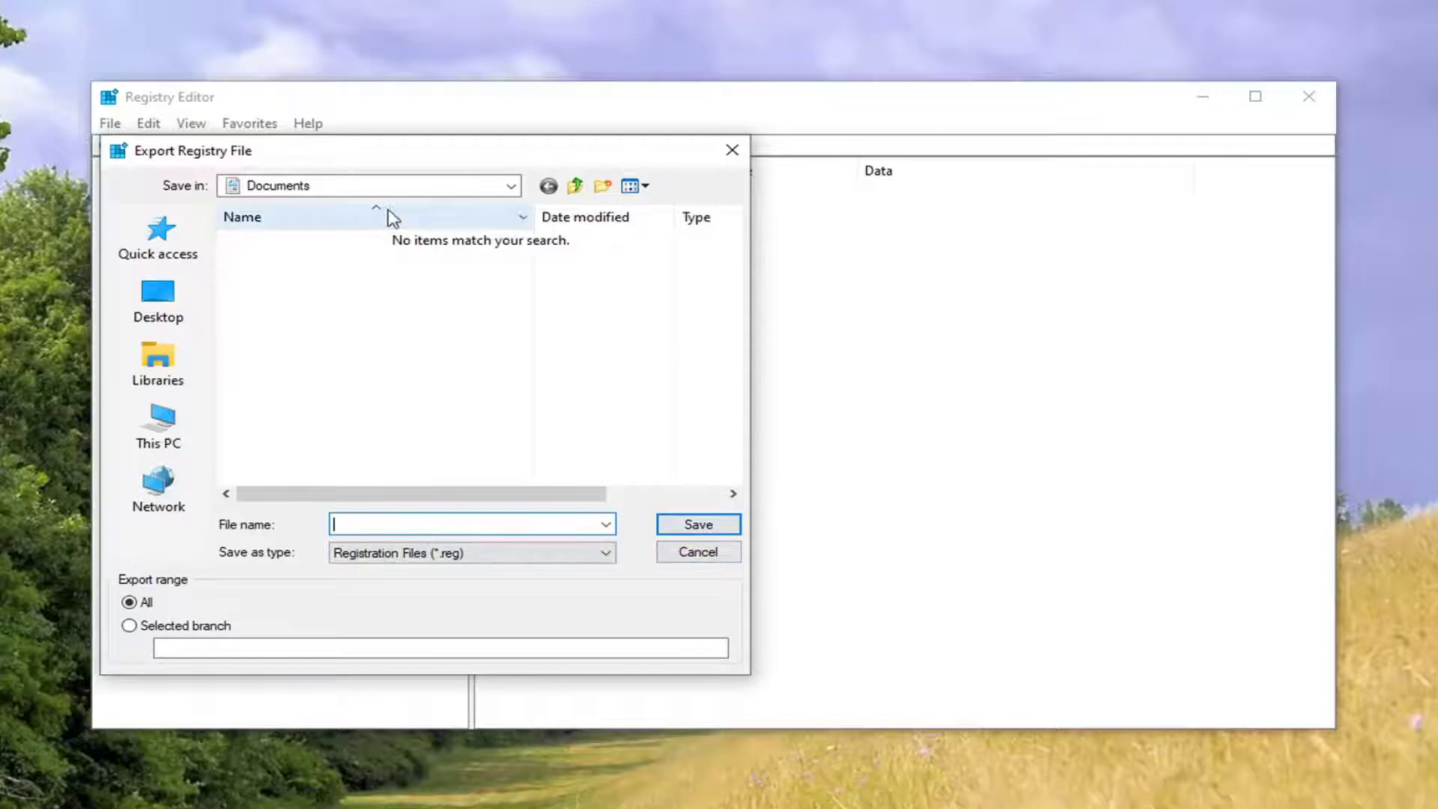
click(696, 554)
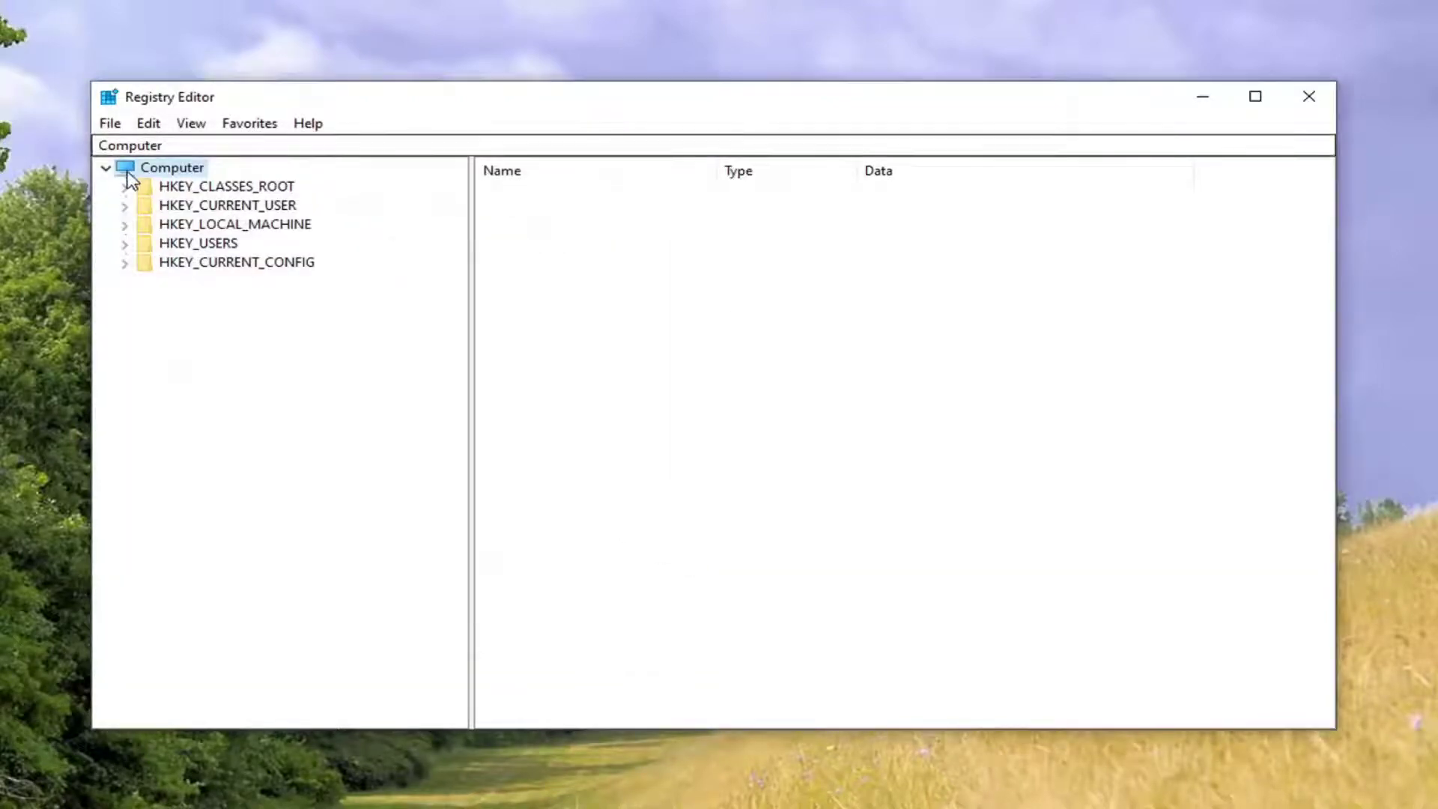
click(114, 126)
click(153, 148)
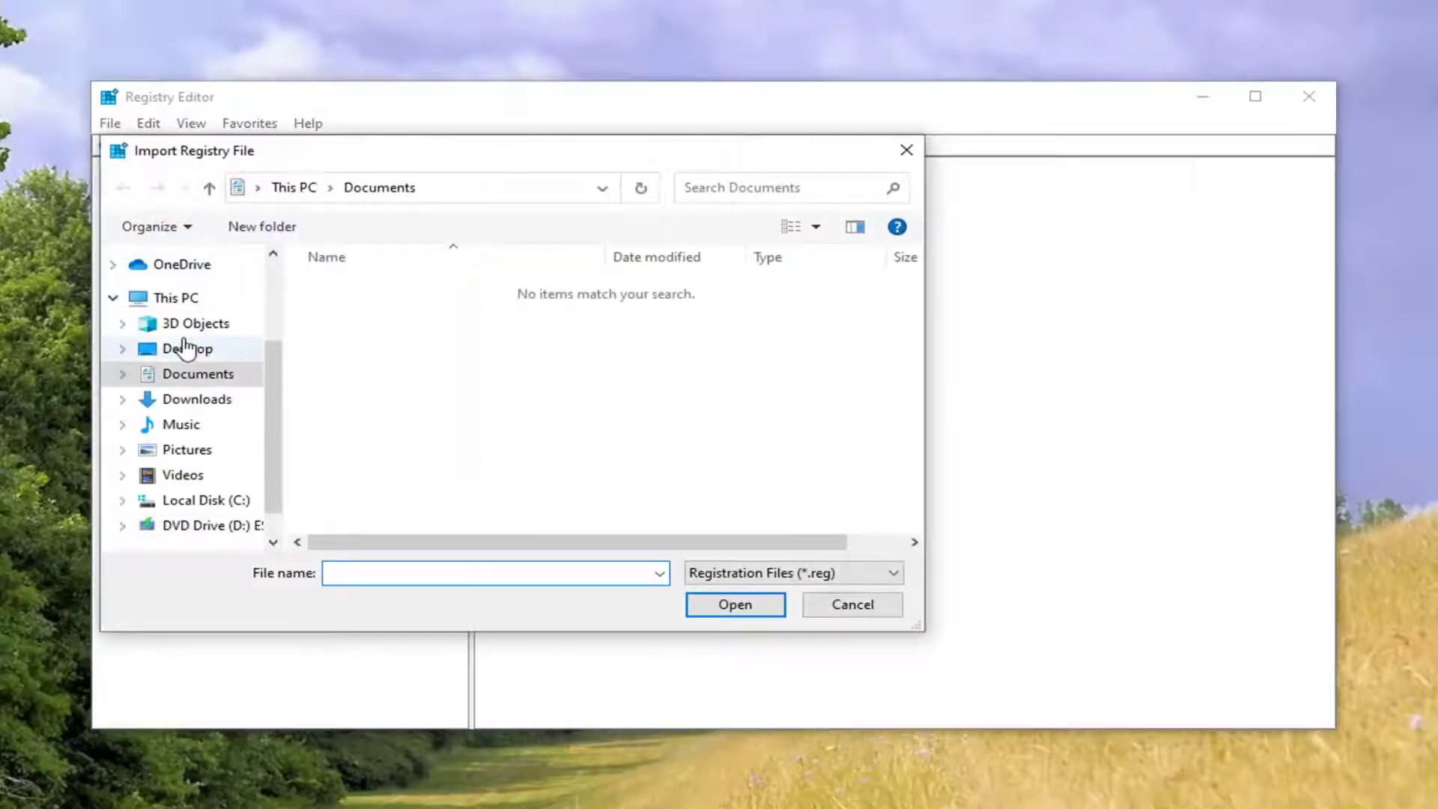
click(171, 350)
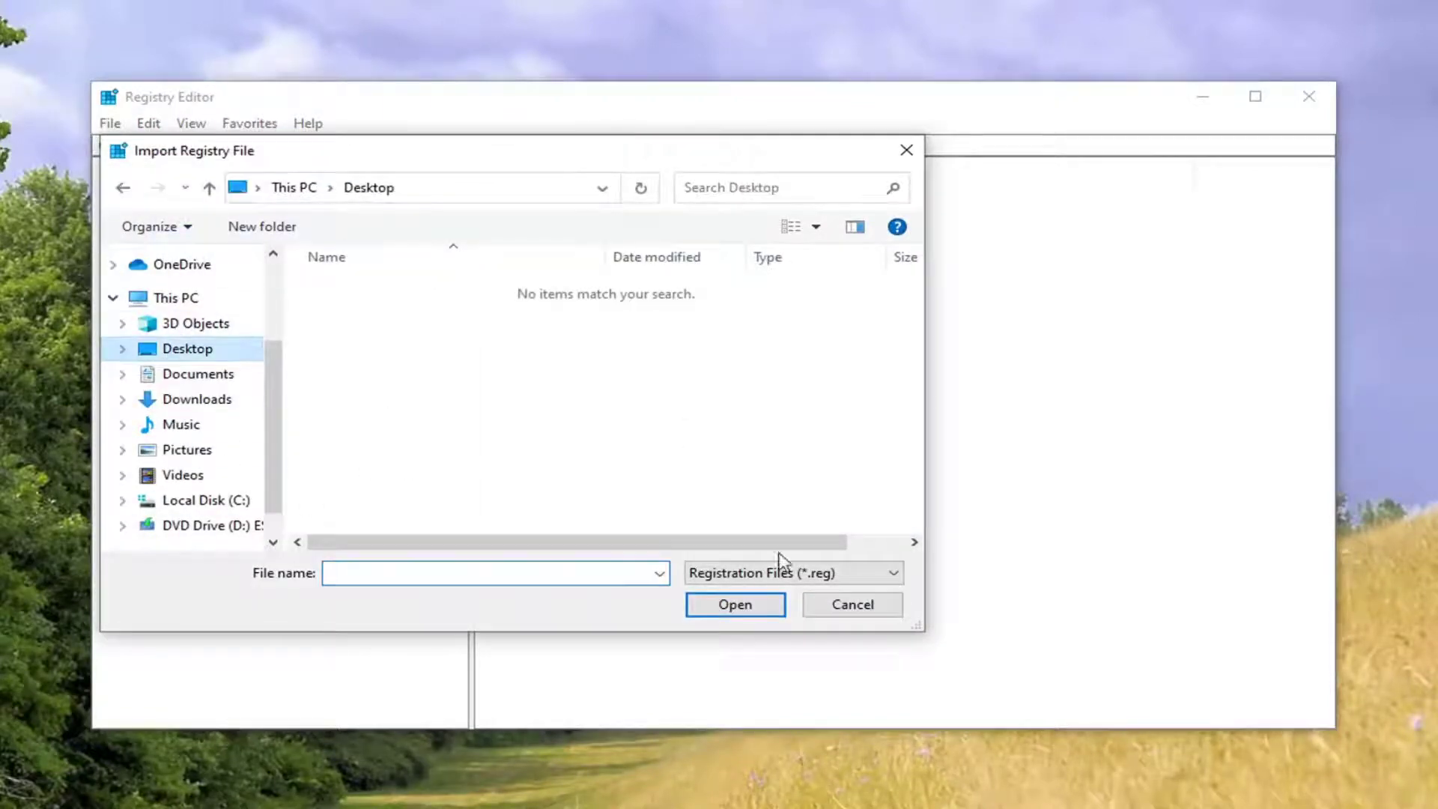
click(856, 608)
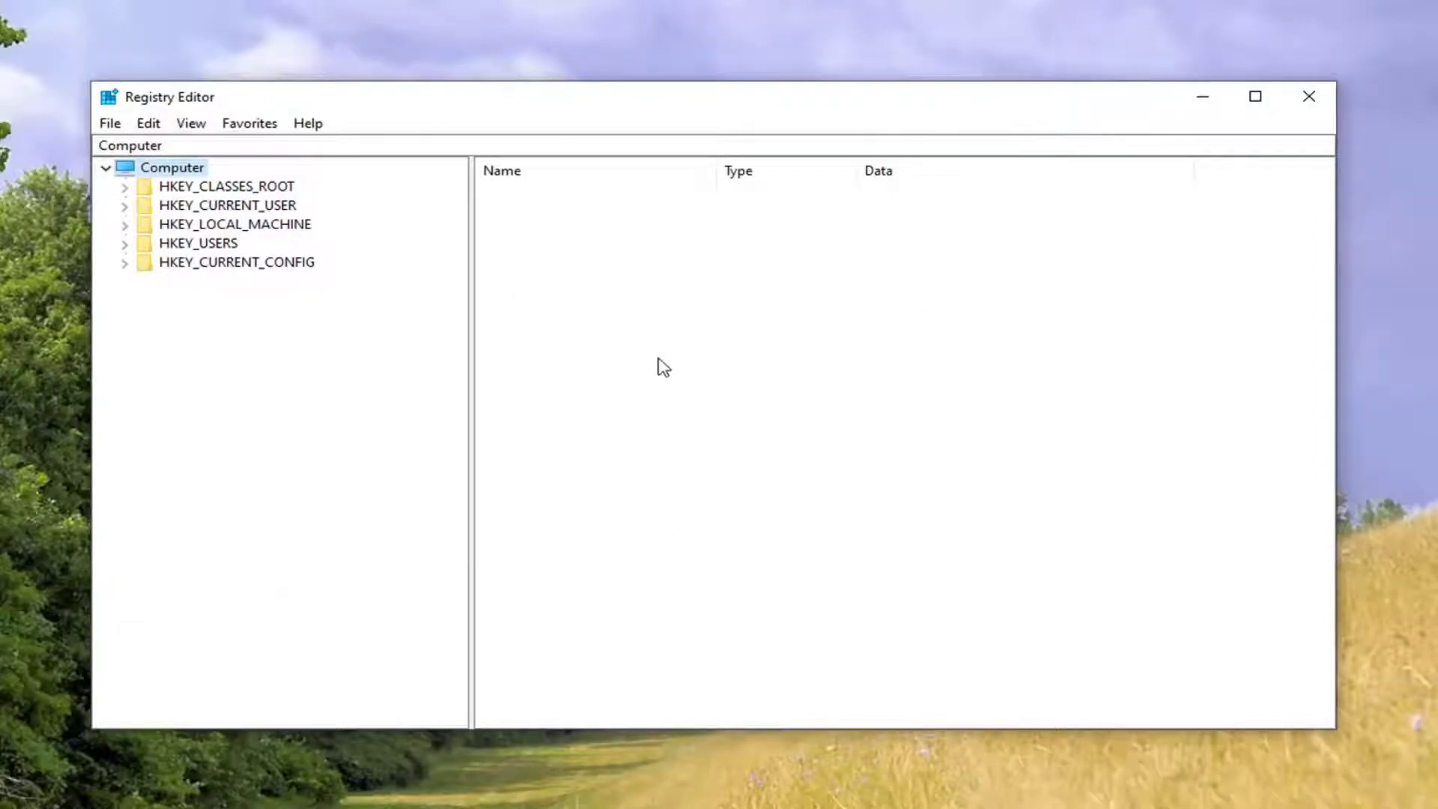
Expand HKEY_LOCAL_MACHINE\SYSTEM\CurrentControlSet\Control in the registry tree
click(271, 227)
double_click(270, 228)
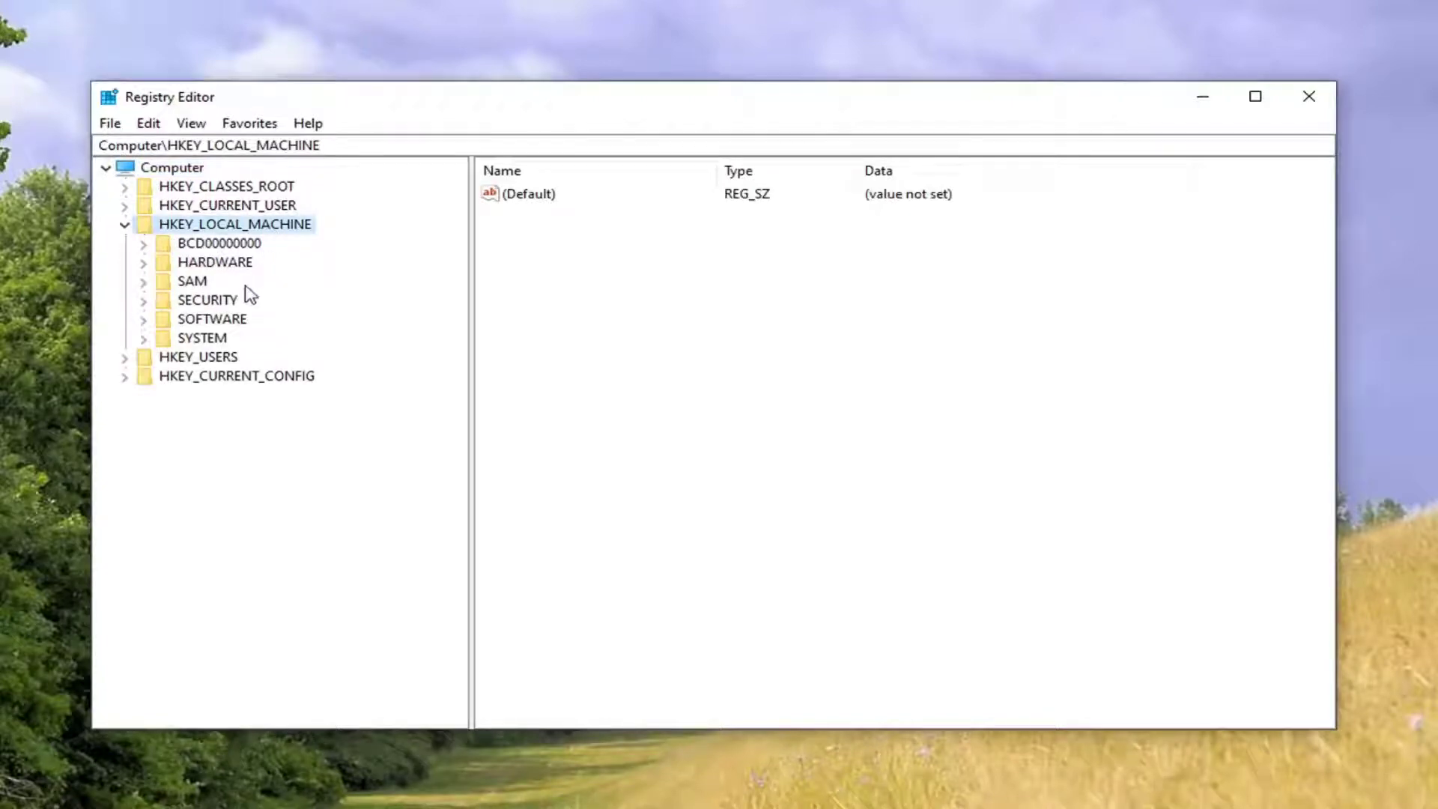
double_click(196, 339)
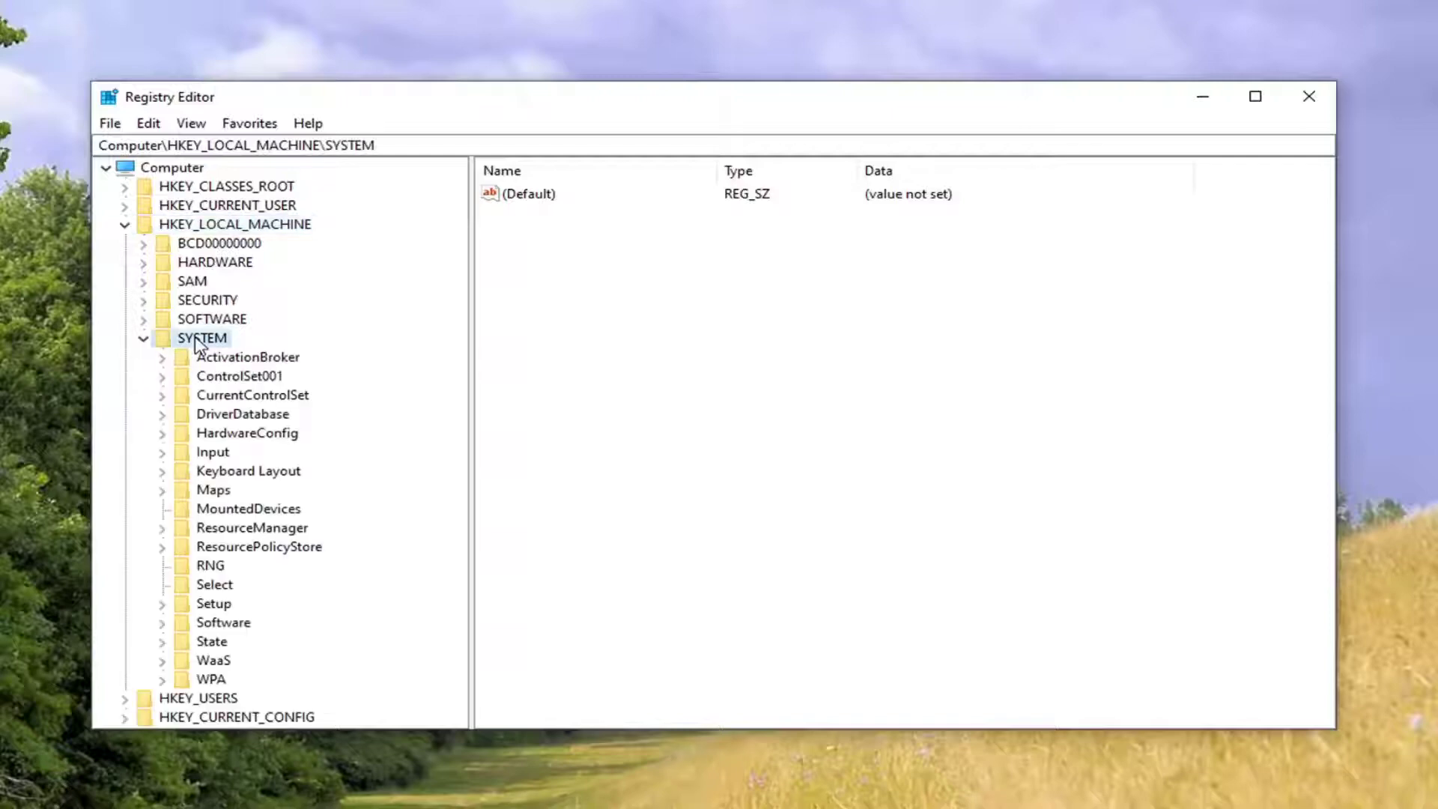
double_click(226, 398)
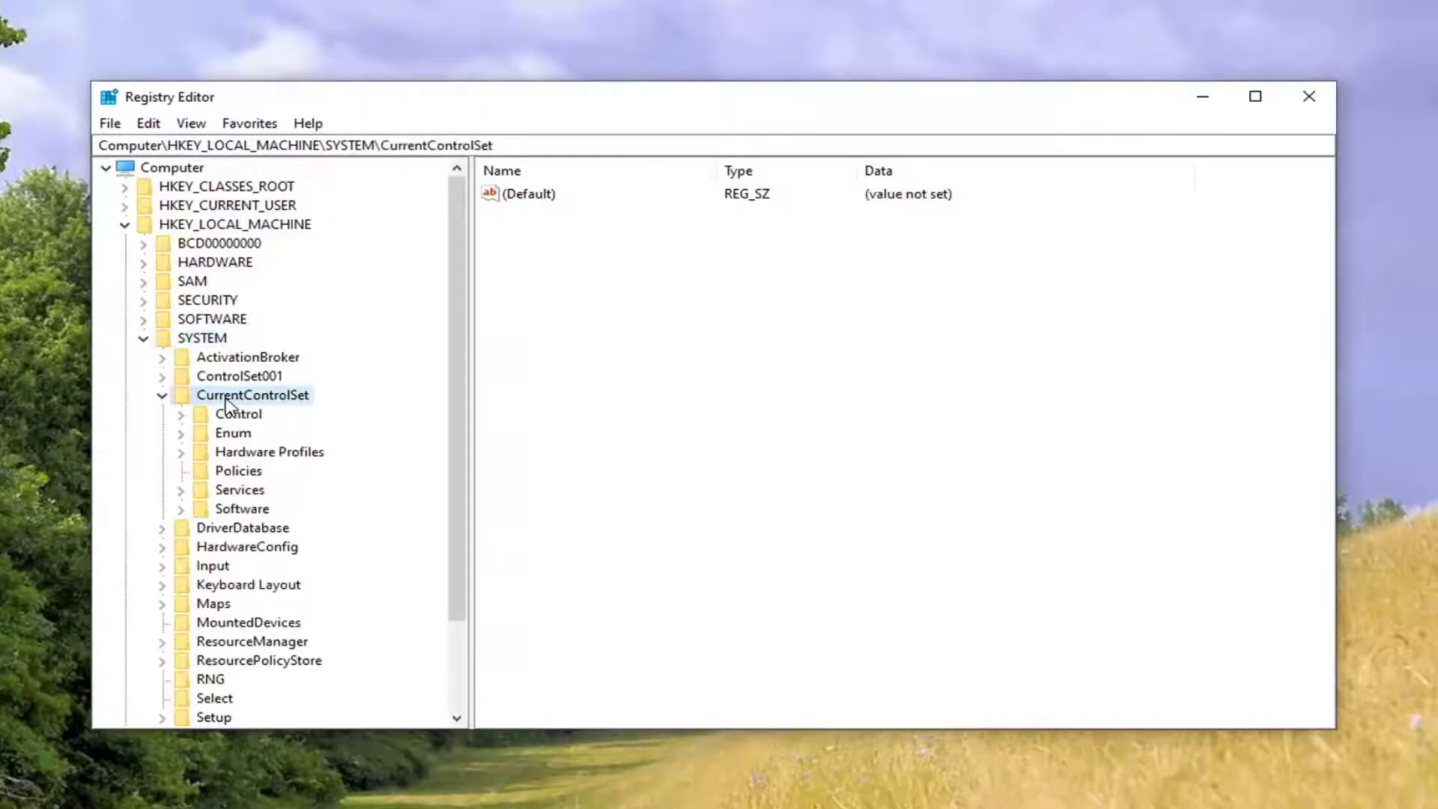
click(227, 421)
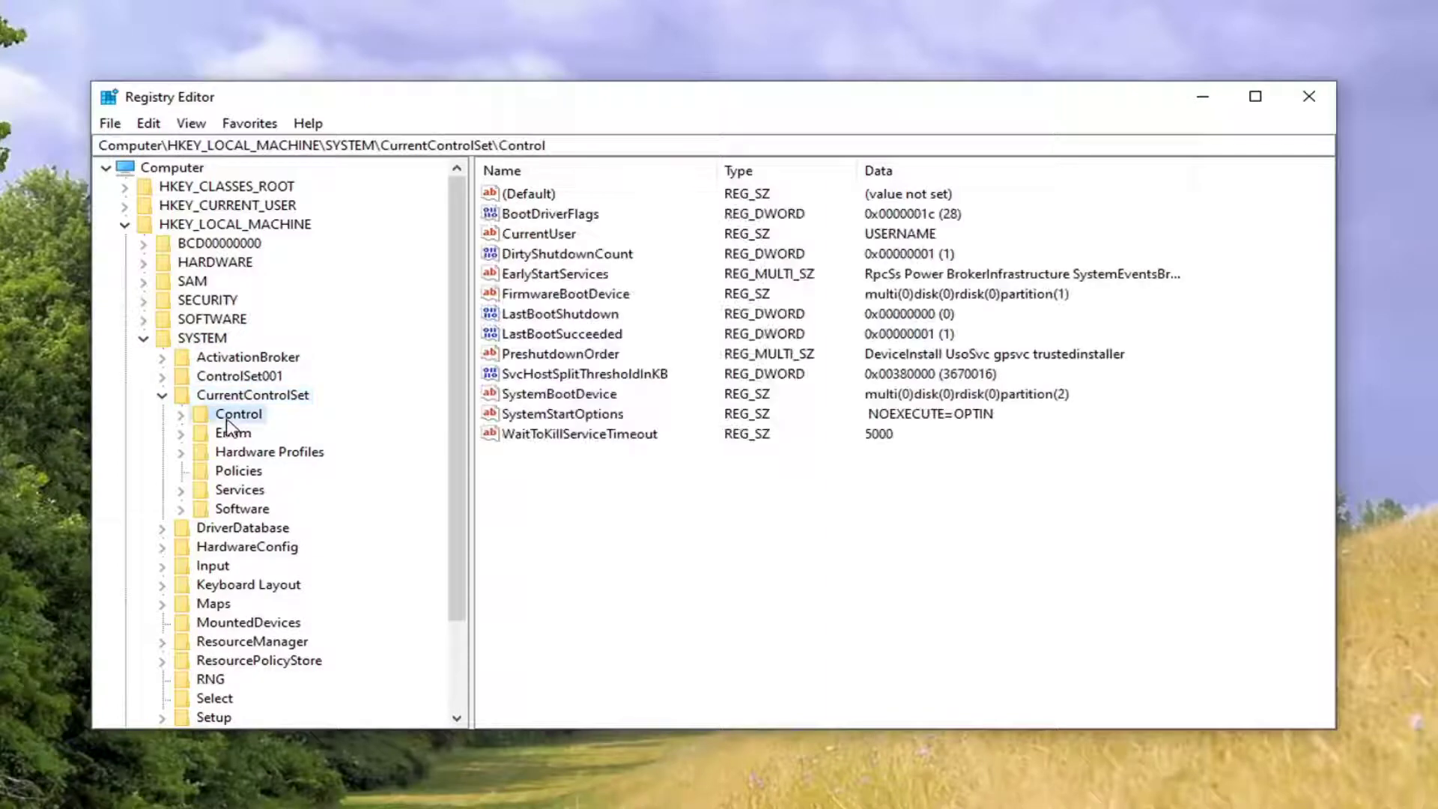
double_click(228, 422)
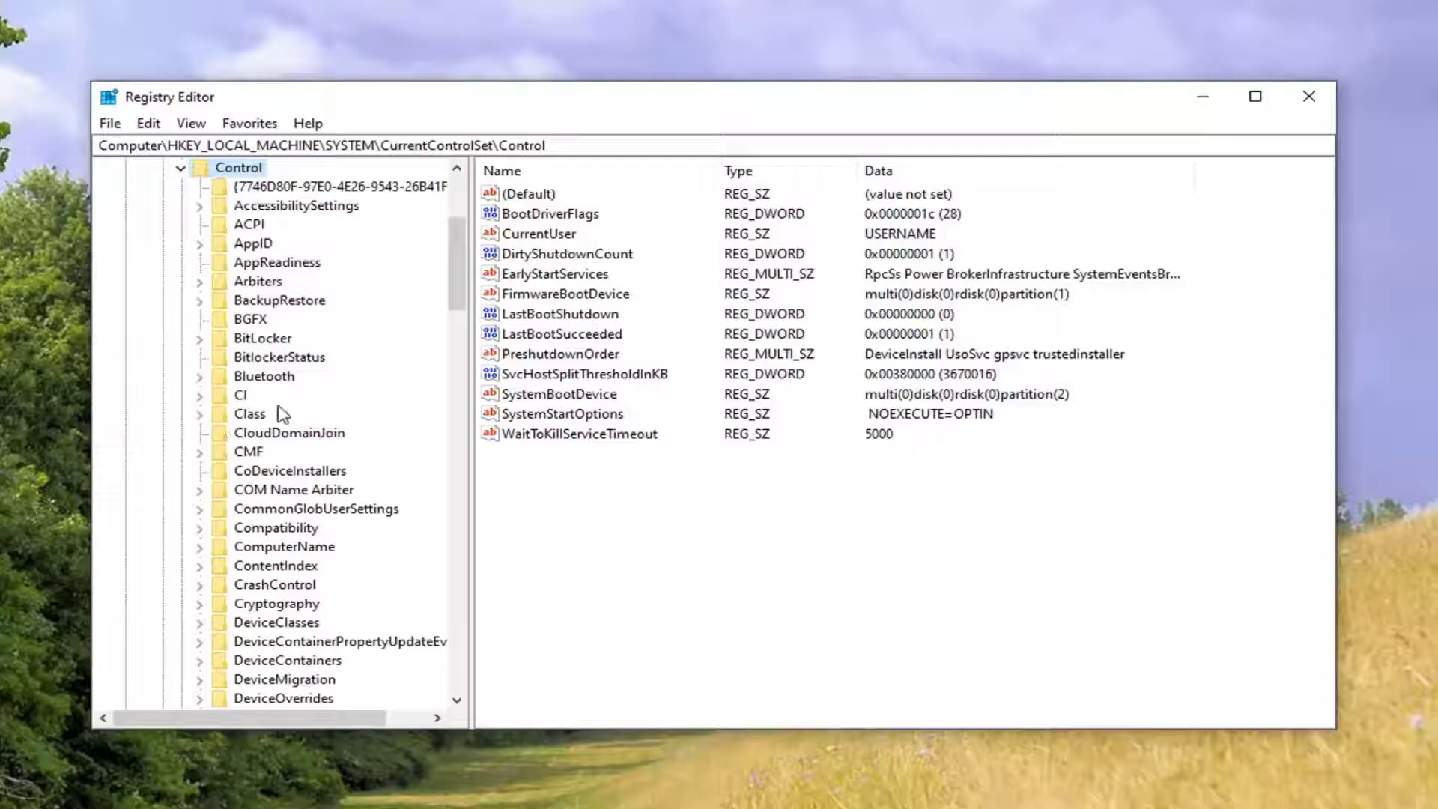
Go into Terminal Server\WinStations and select the RDP-Tcp key to list its values
scroll(288, 413, down, 14)
scroll(292, 413, down, 17)
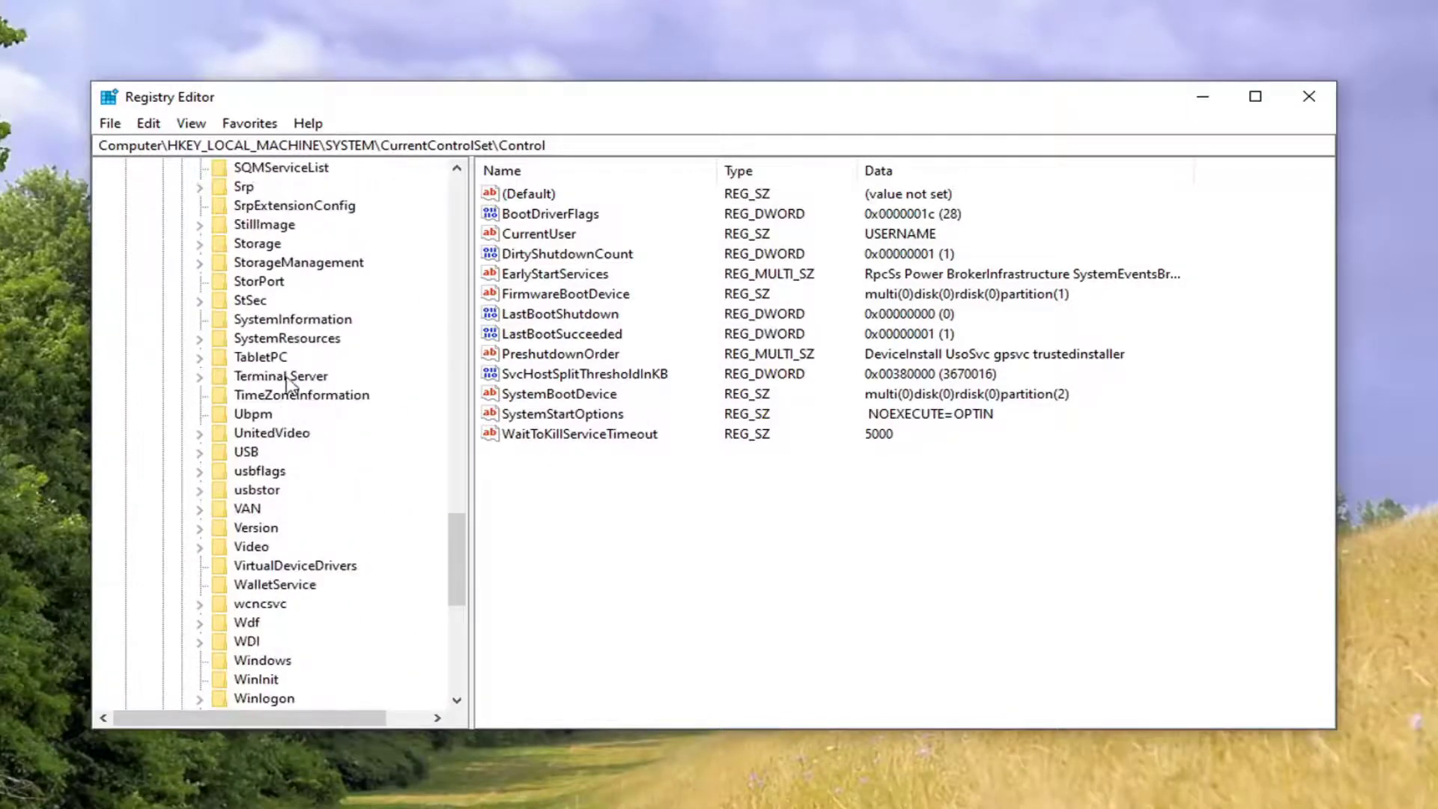
click(289, 378)
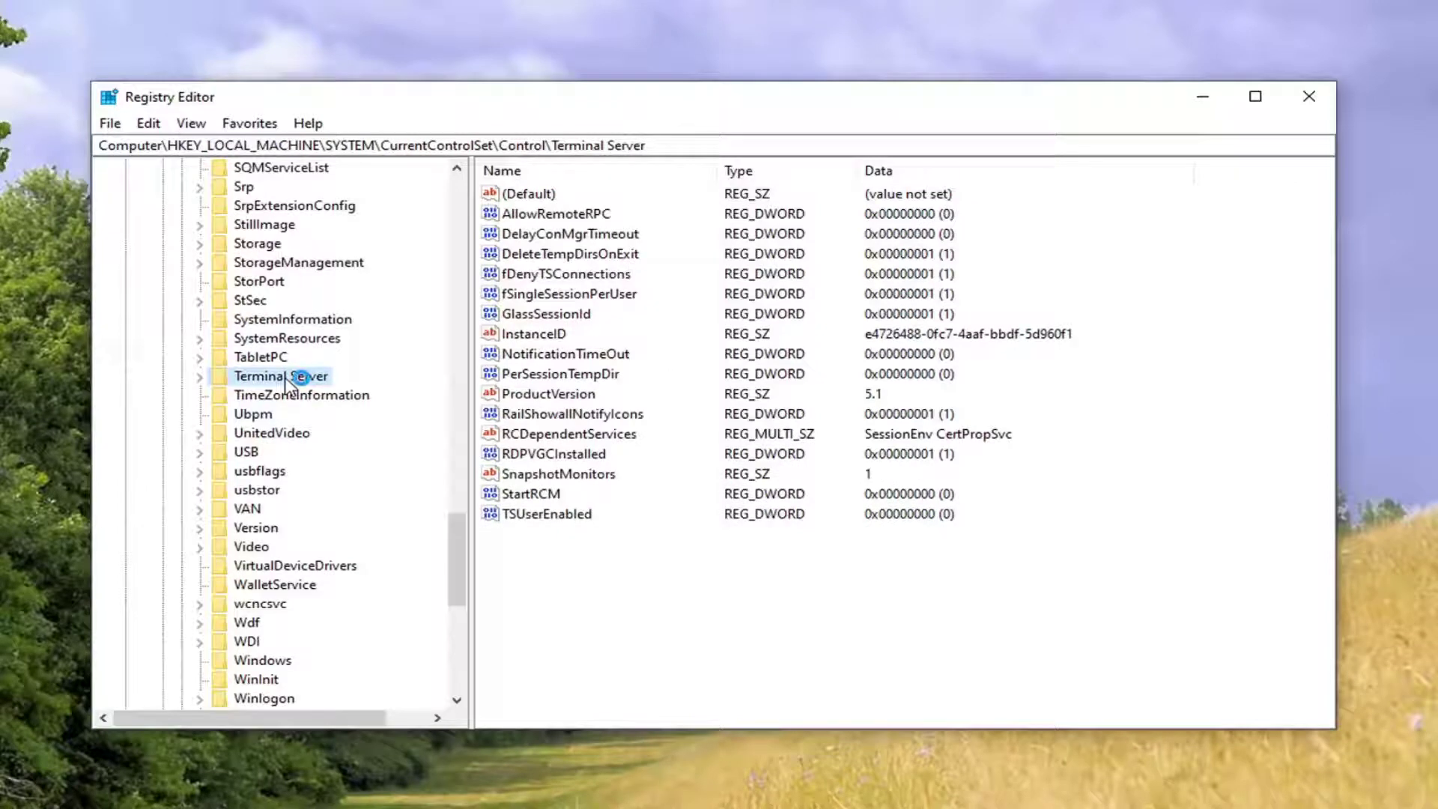
double_click(288, 378)
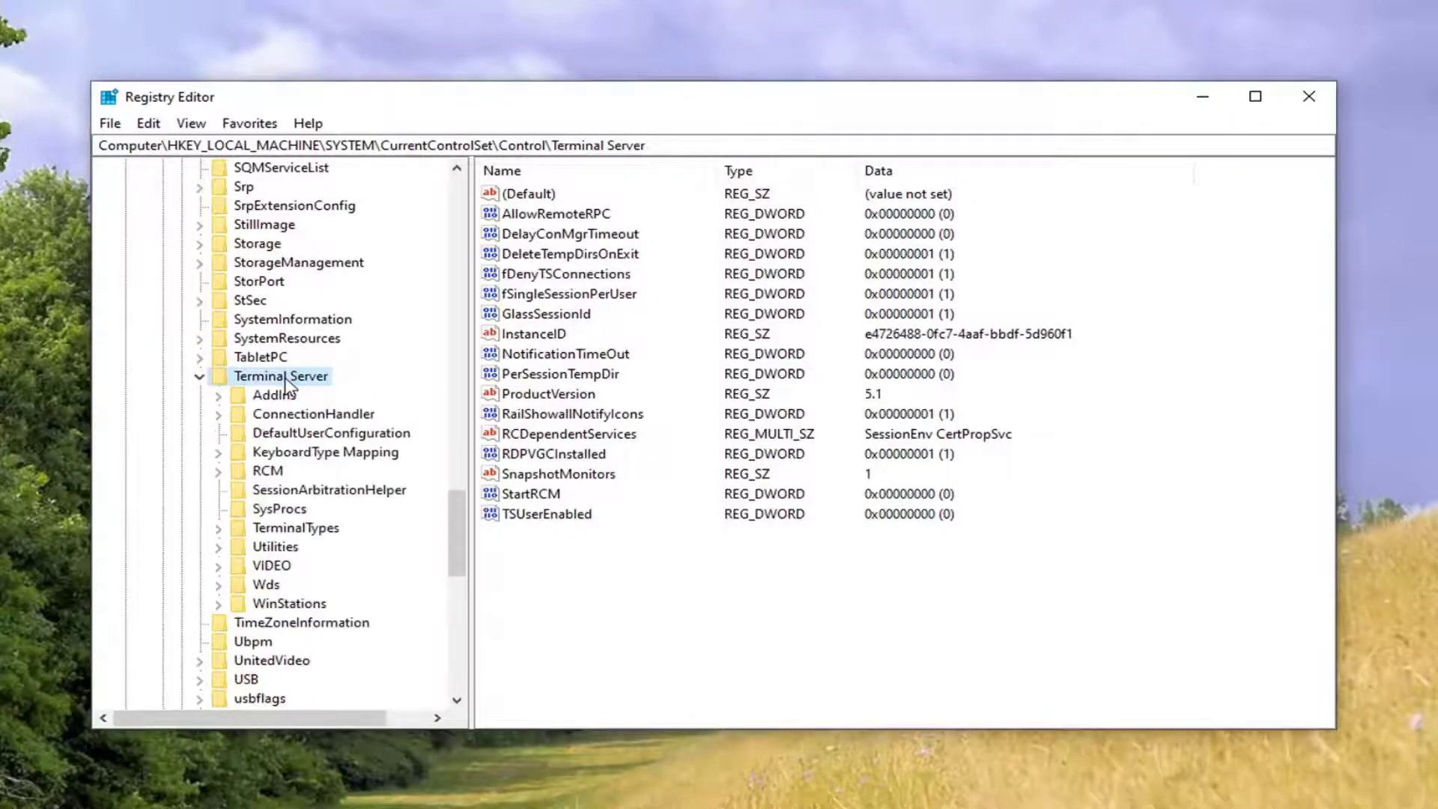
double_click(277, 605)
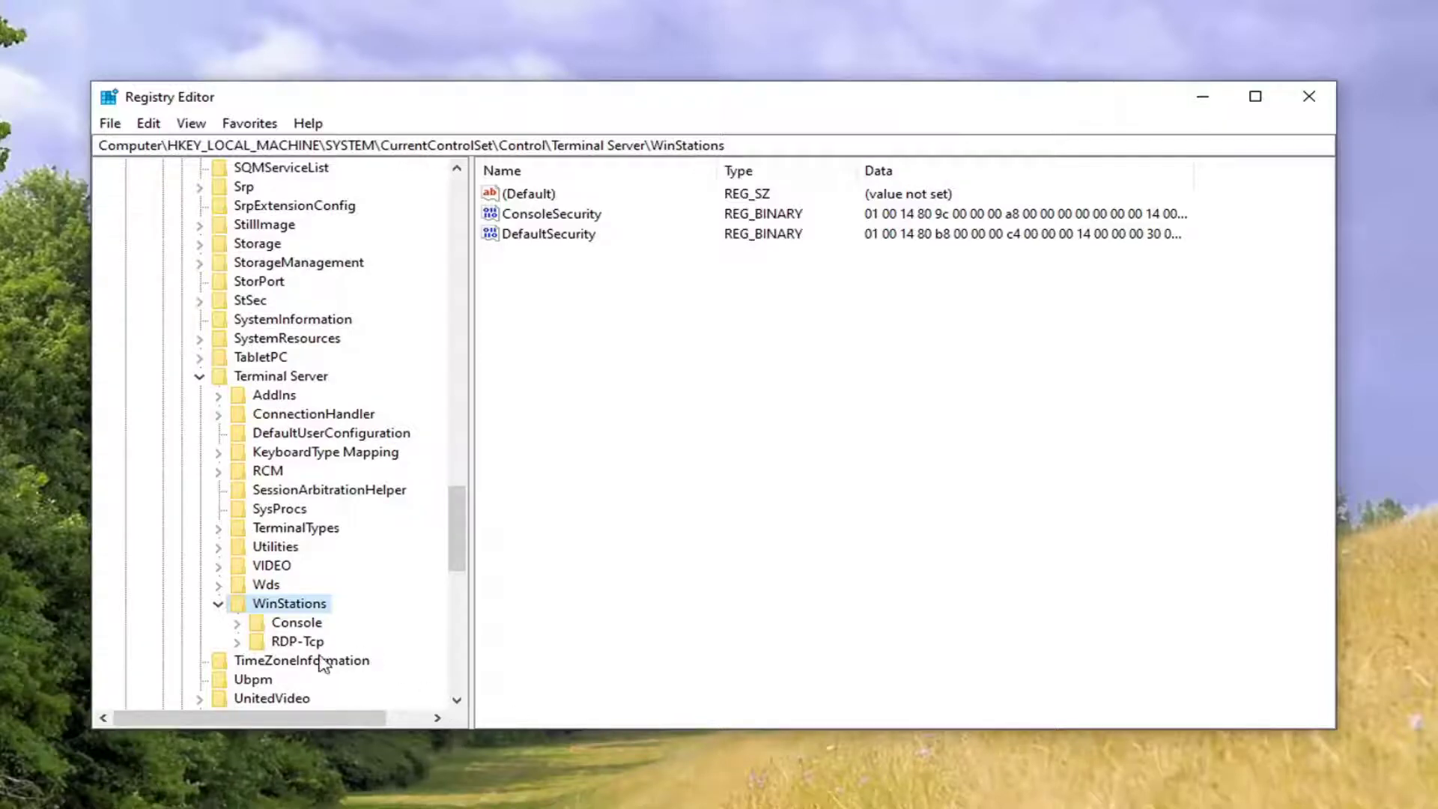
click(284, 644)
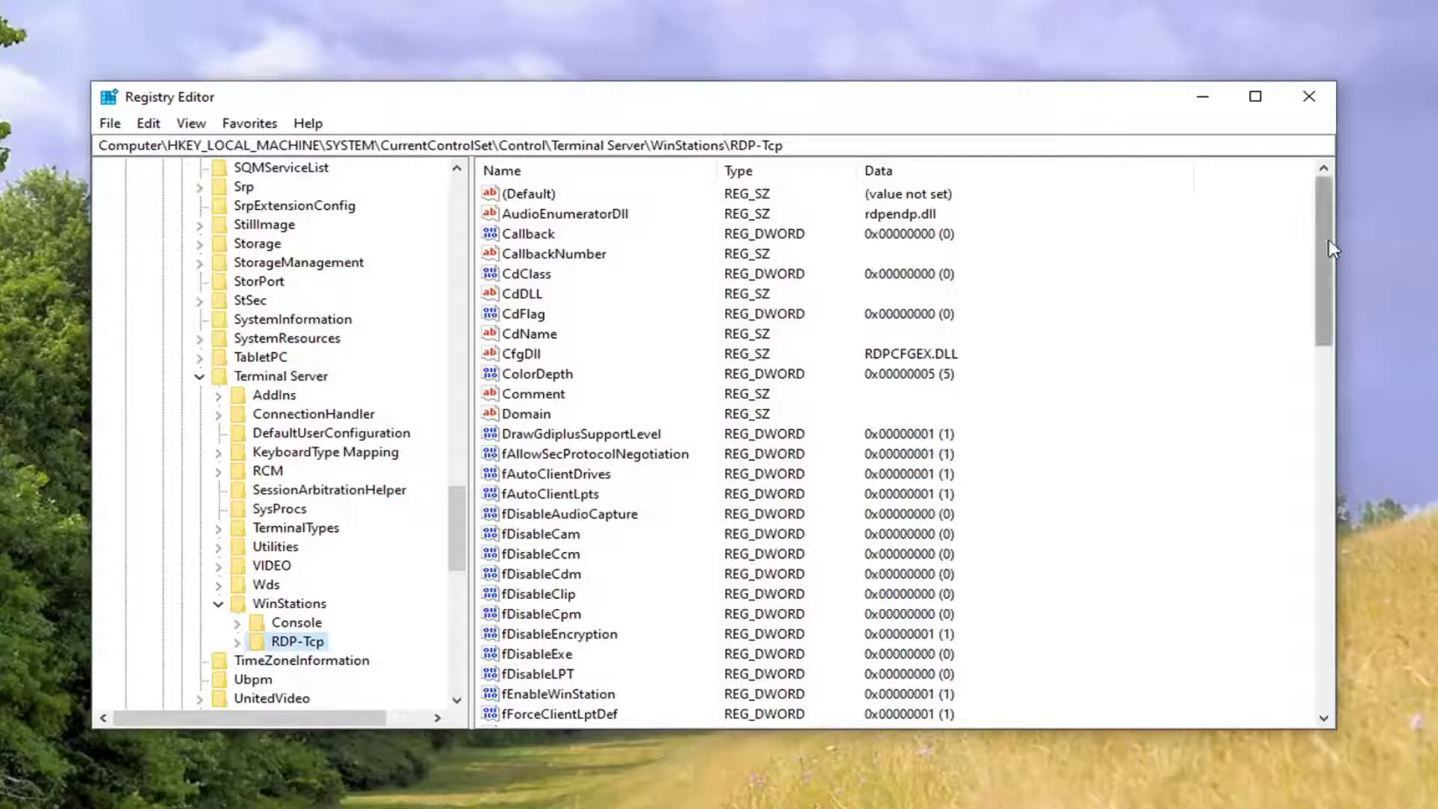
Open the PortNumber DWORD for editing, showing hexadecimal data d3d
drag(1324, 243, 1332, 509)
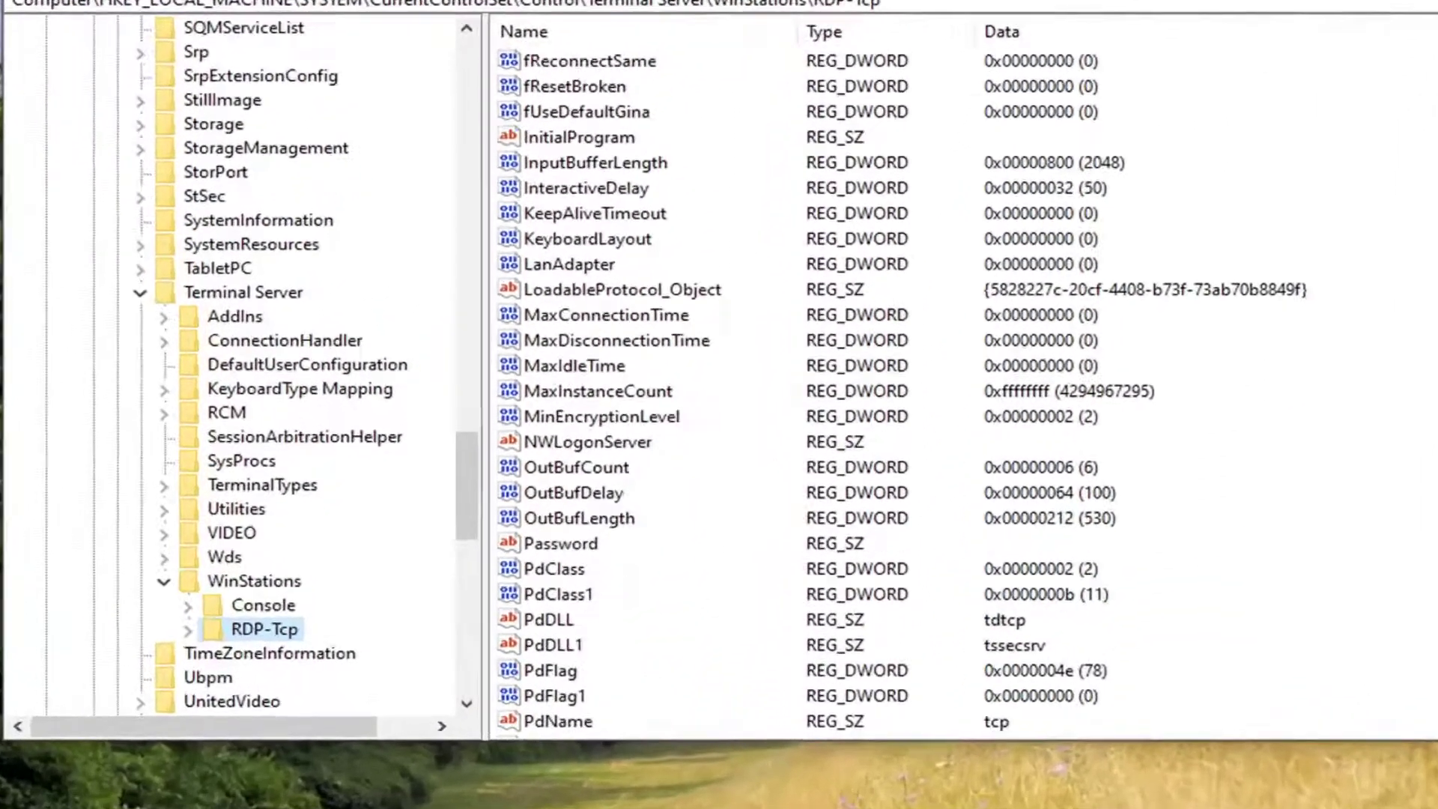
scroll(989, 498, down, 2)
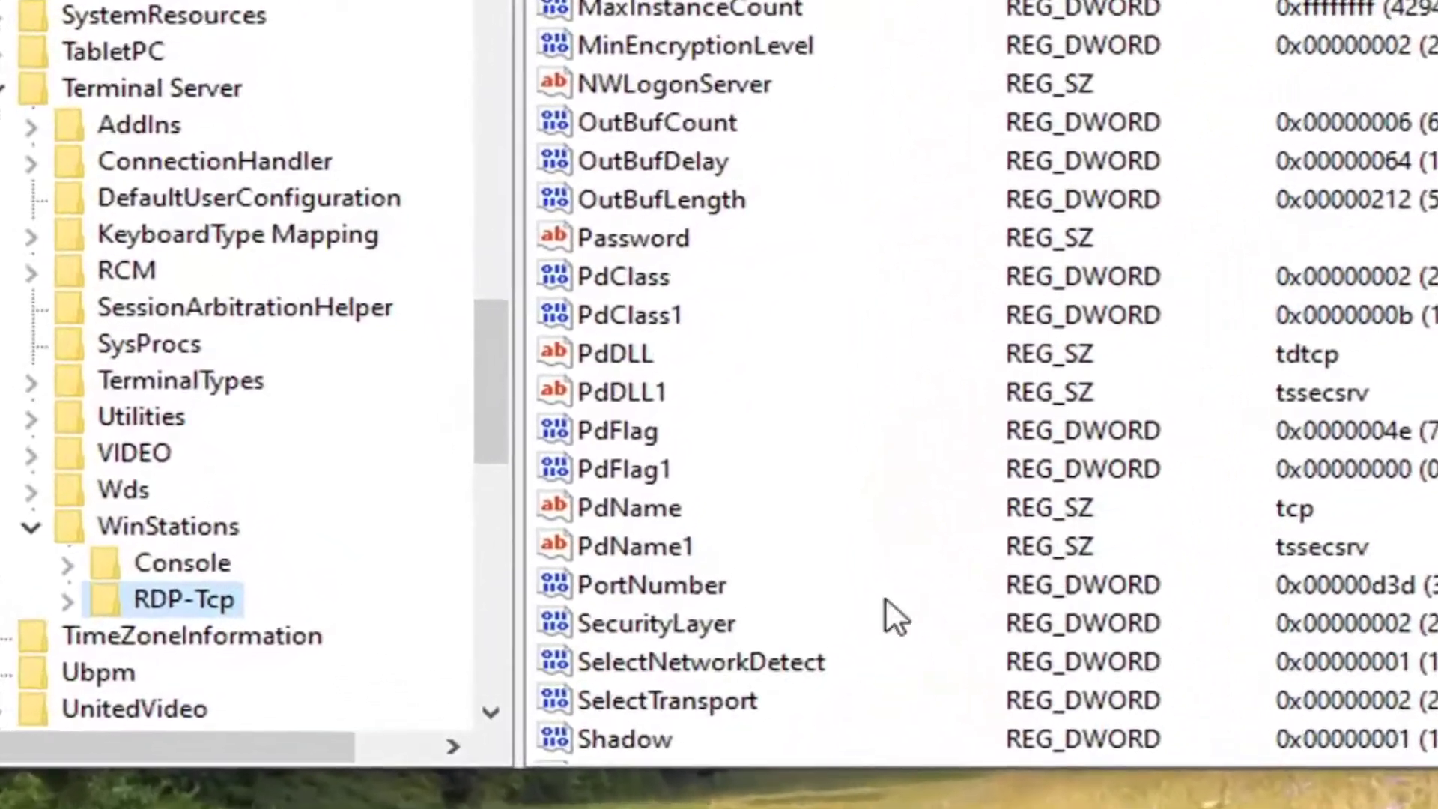
click(610, 586)
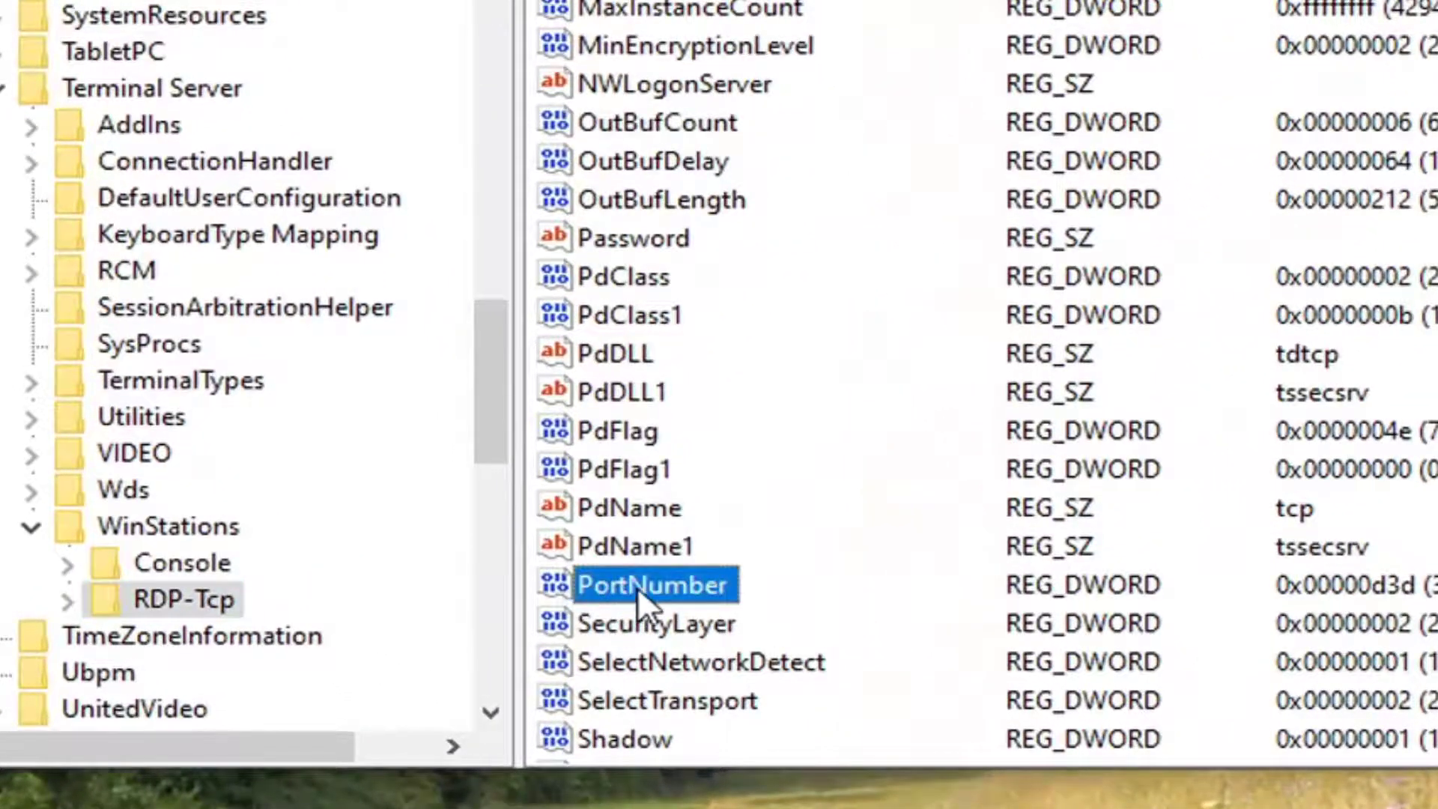
double_click(637, 587)
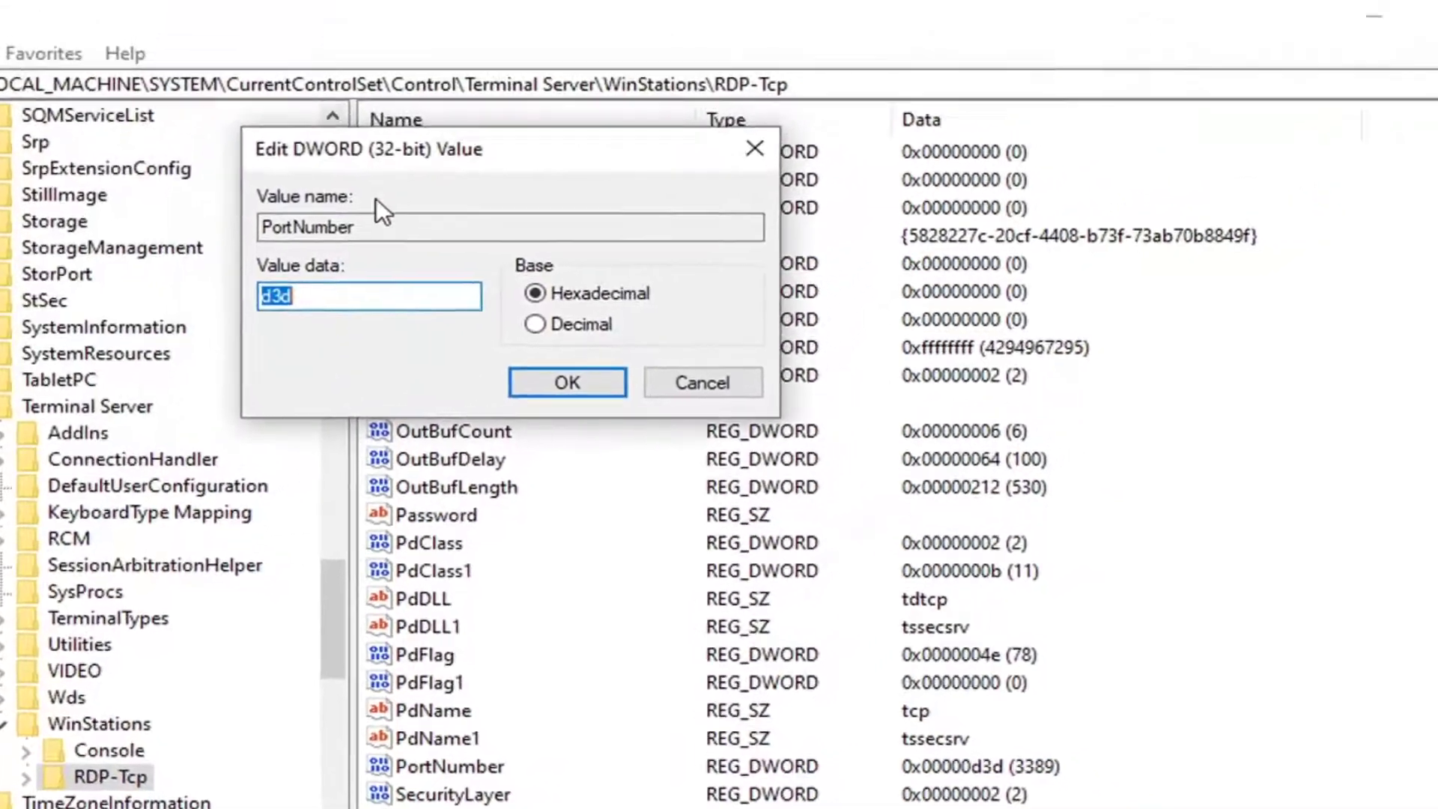
click(45, 118)
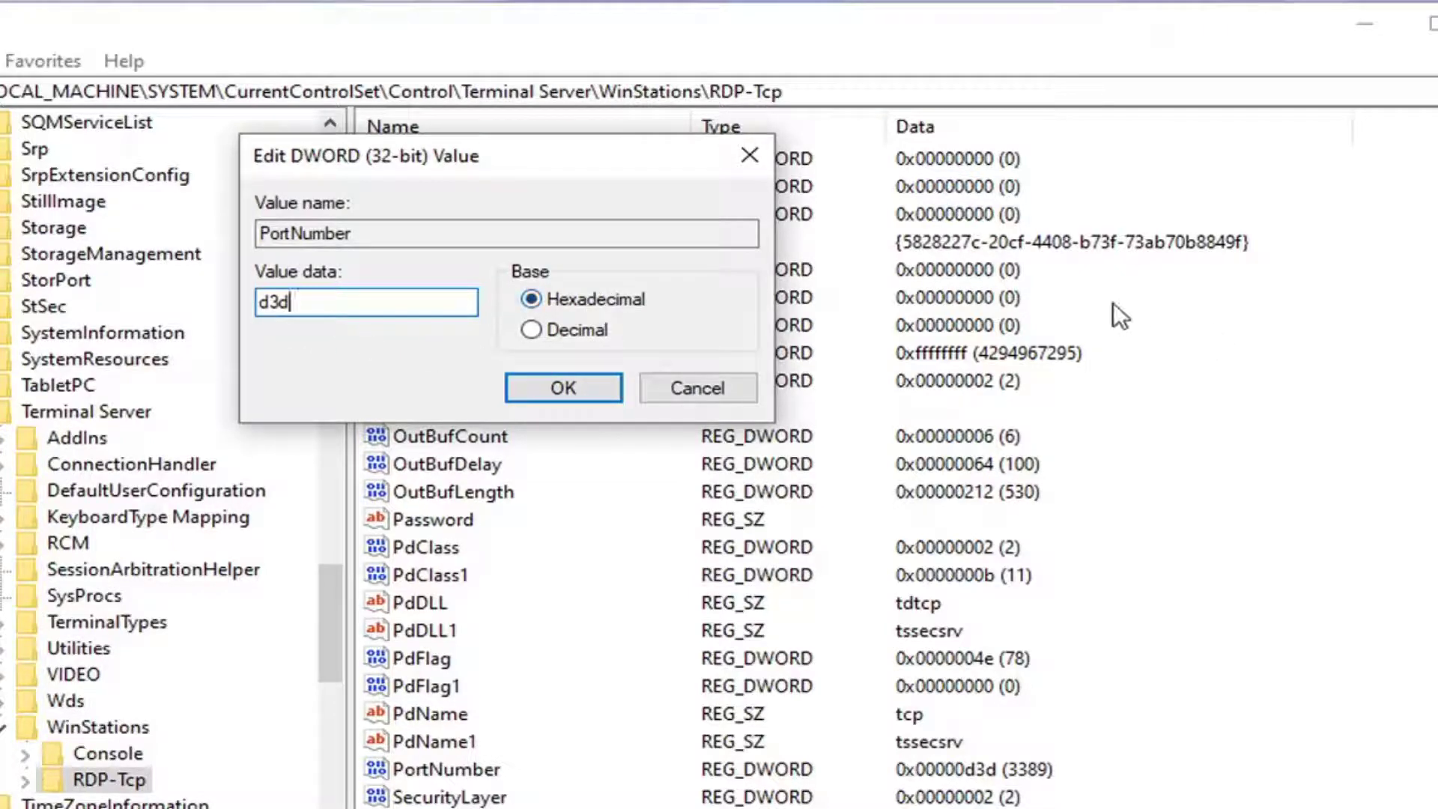
Switch PortNumber's base between Hexadecimal and Decimal, leave Decimal showing 3389, and confirm with OK
click(531, 330)
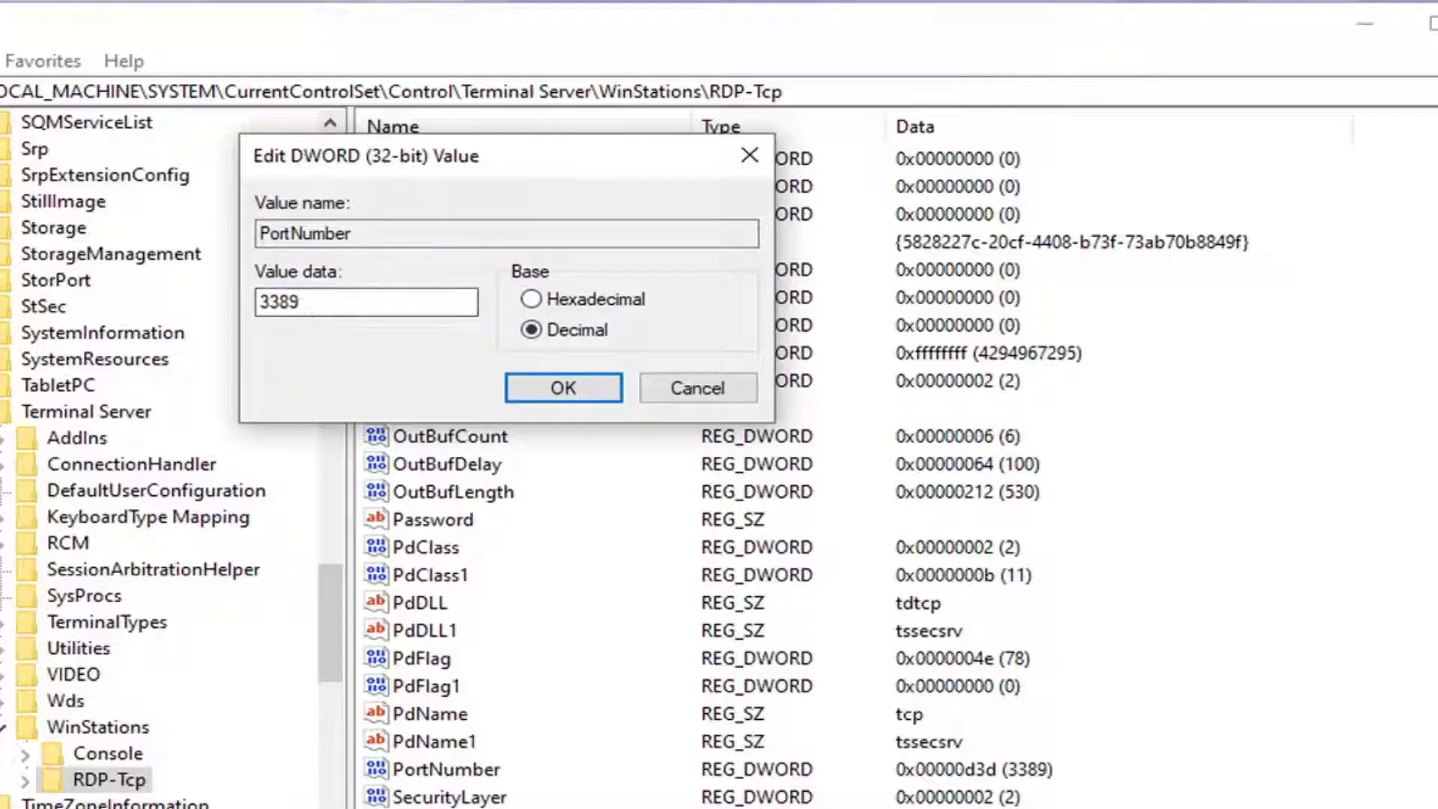
click(331, 288)
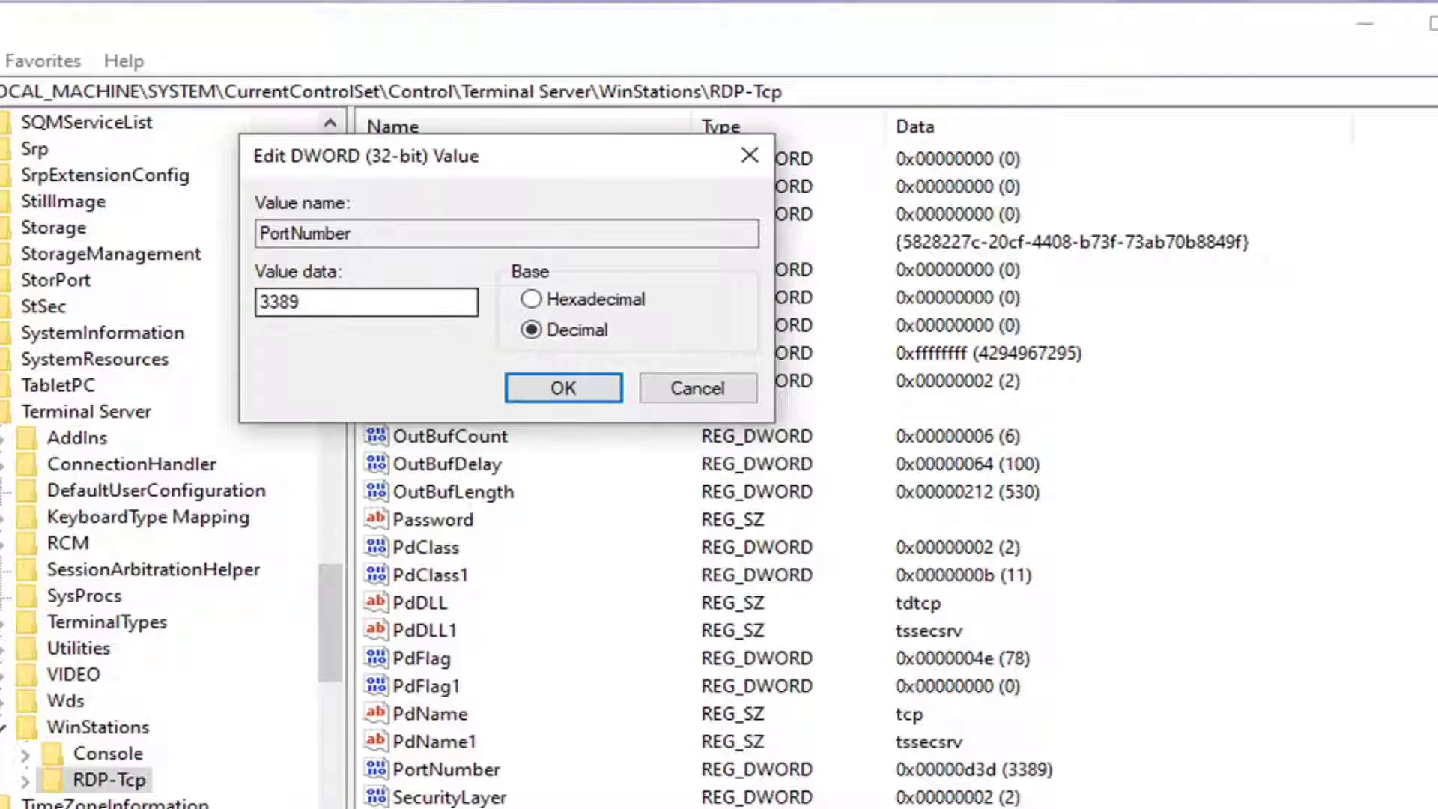
click(532, 300)
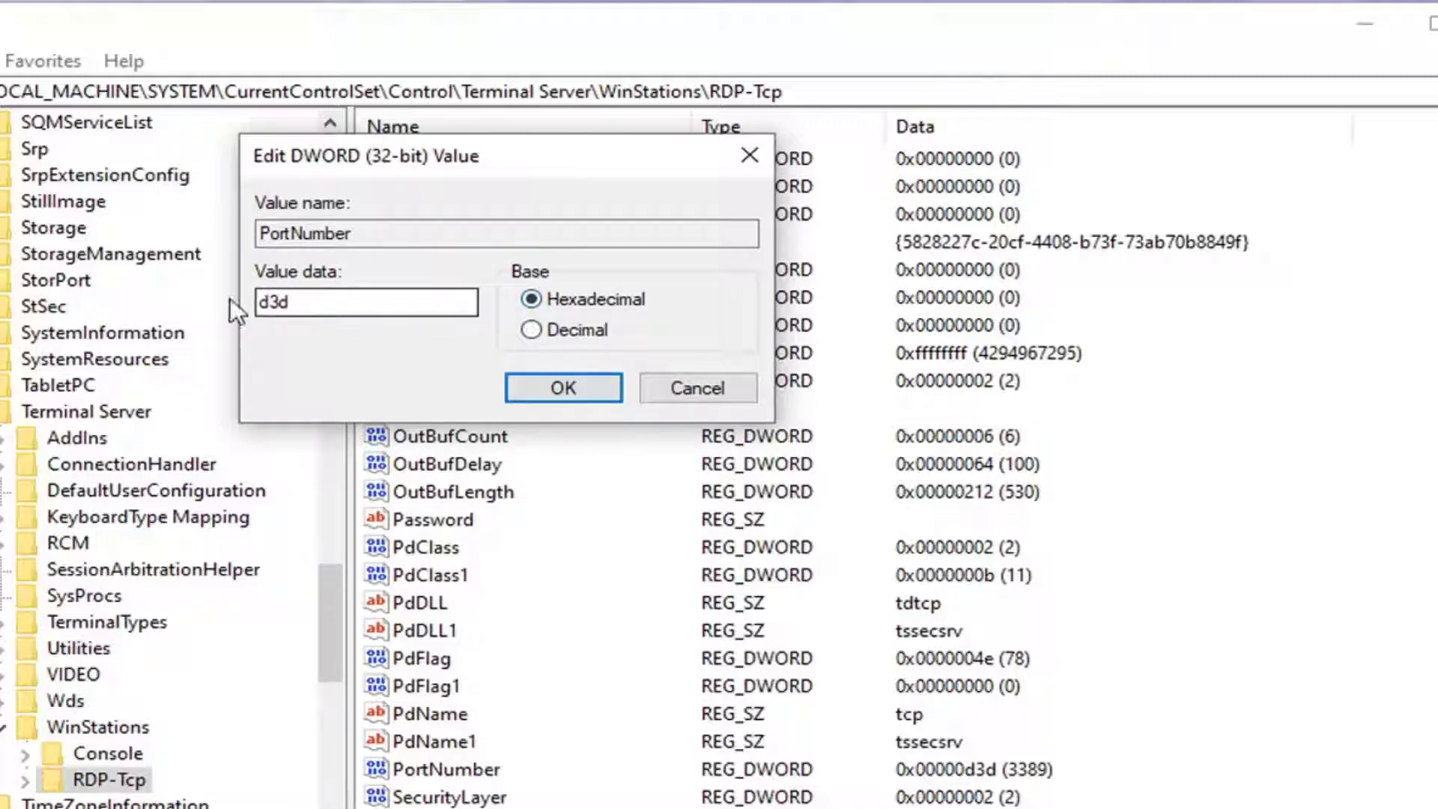
click(531, 330)
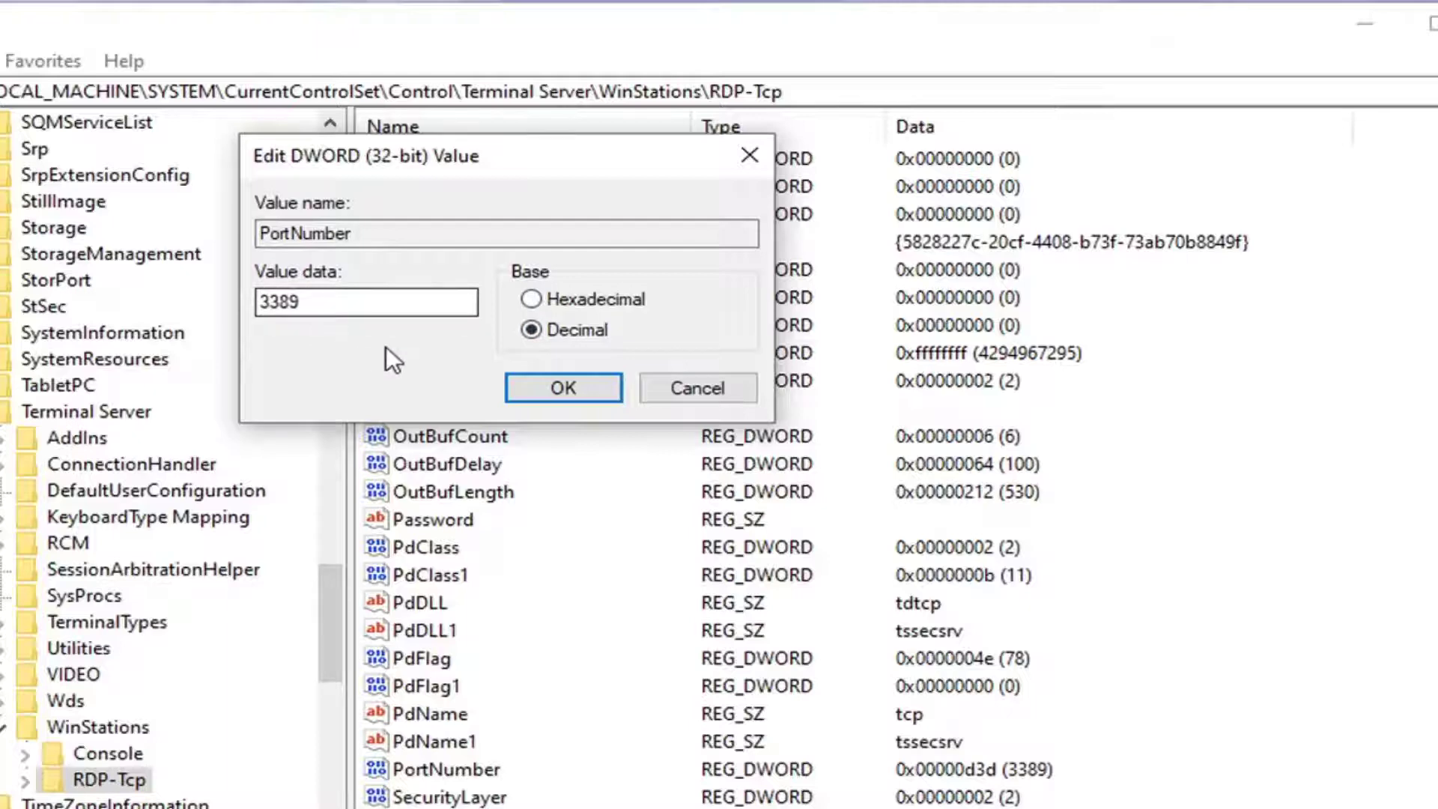
click(531, 299)
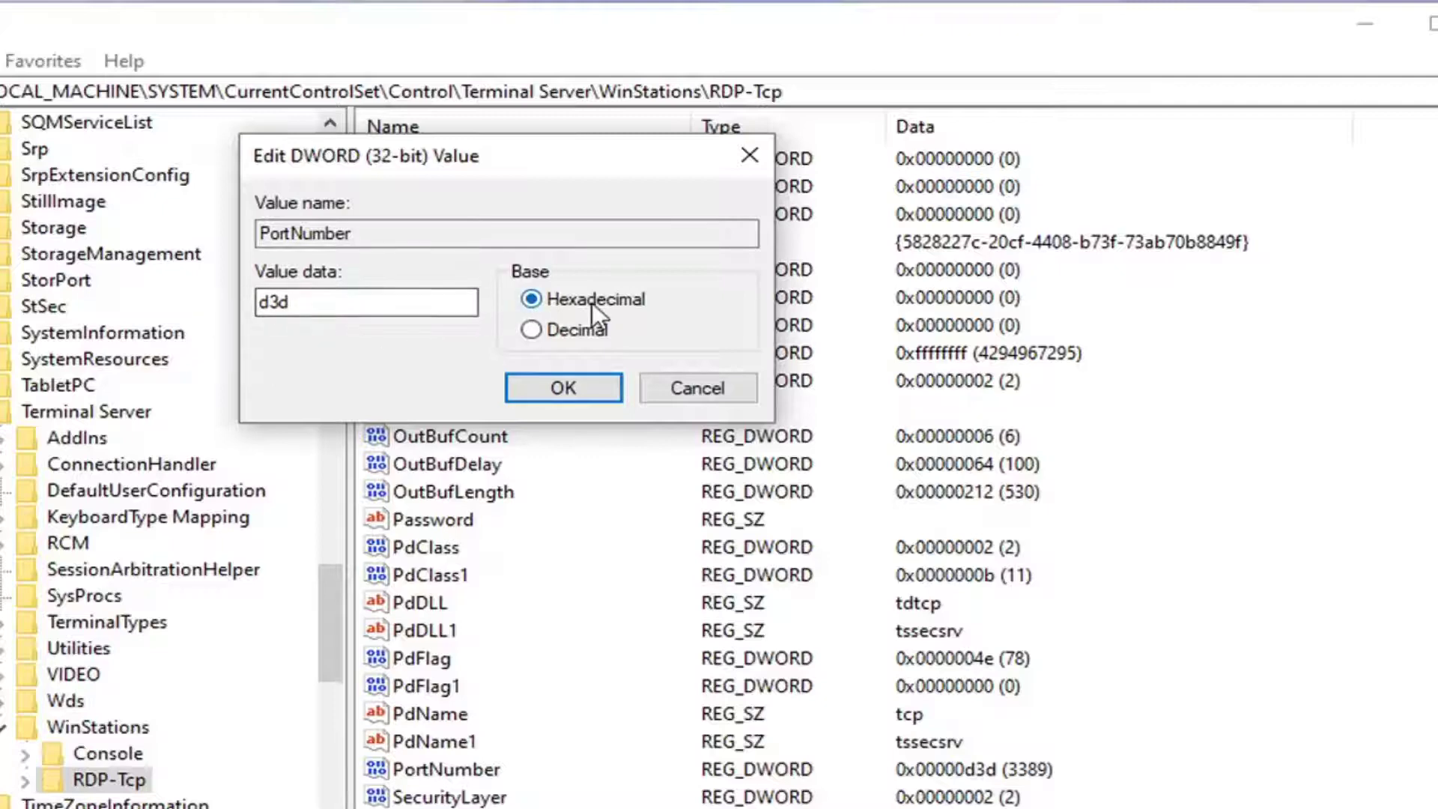
click(541, 330)
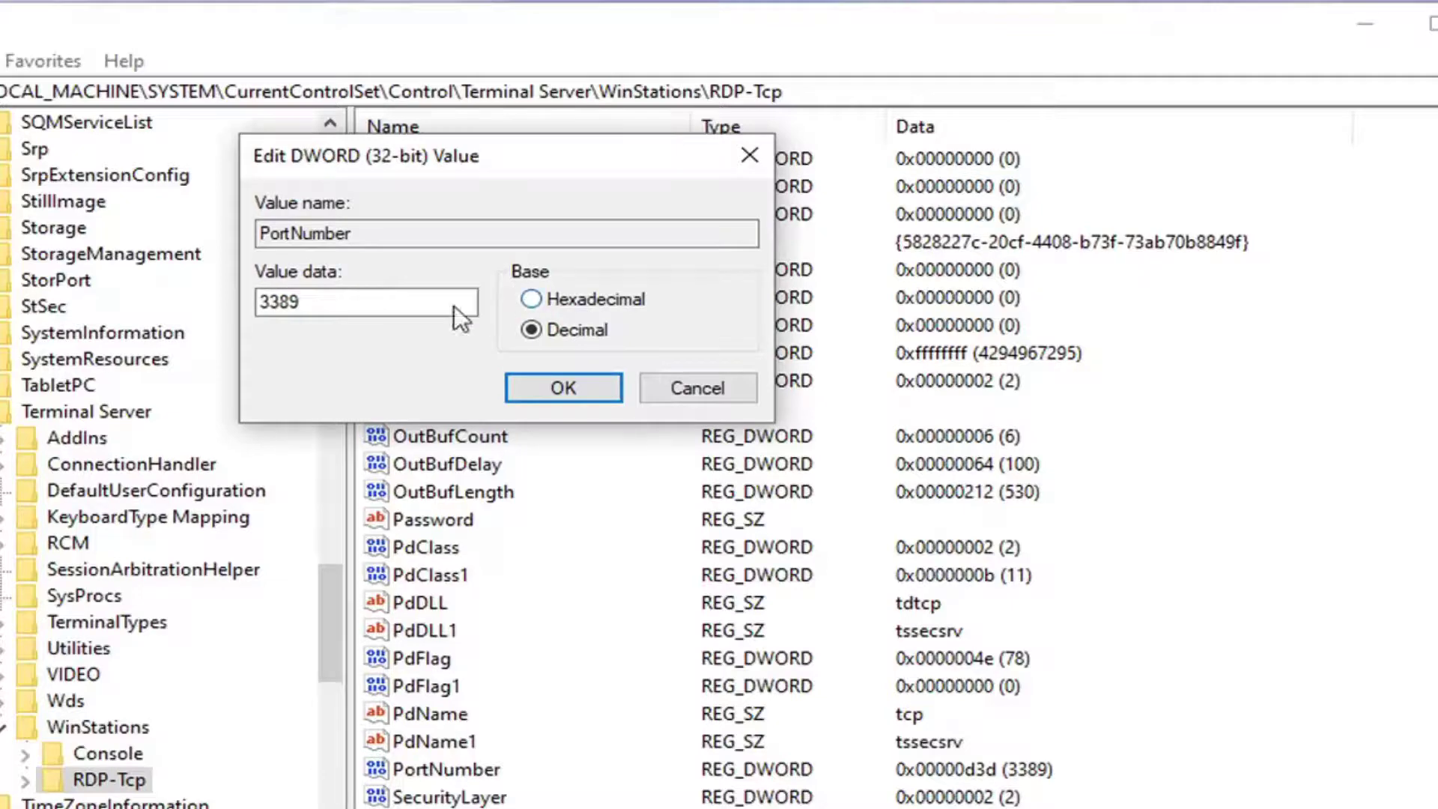
click(564, 299)
click(531, 331)
click(559, 385)
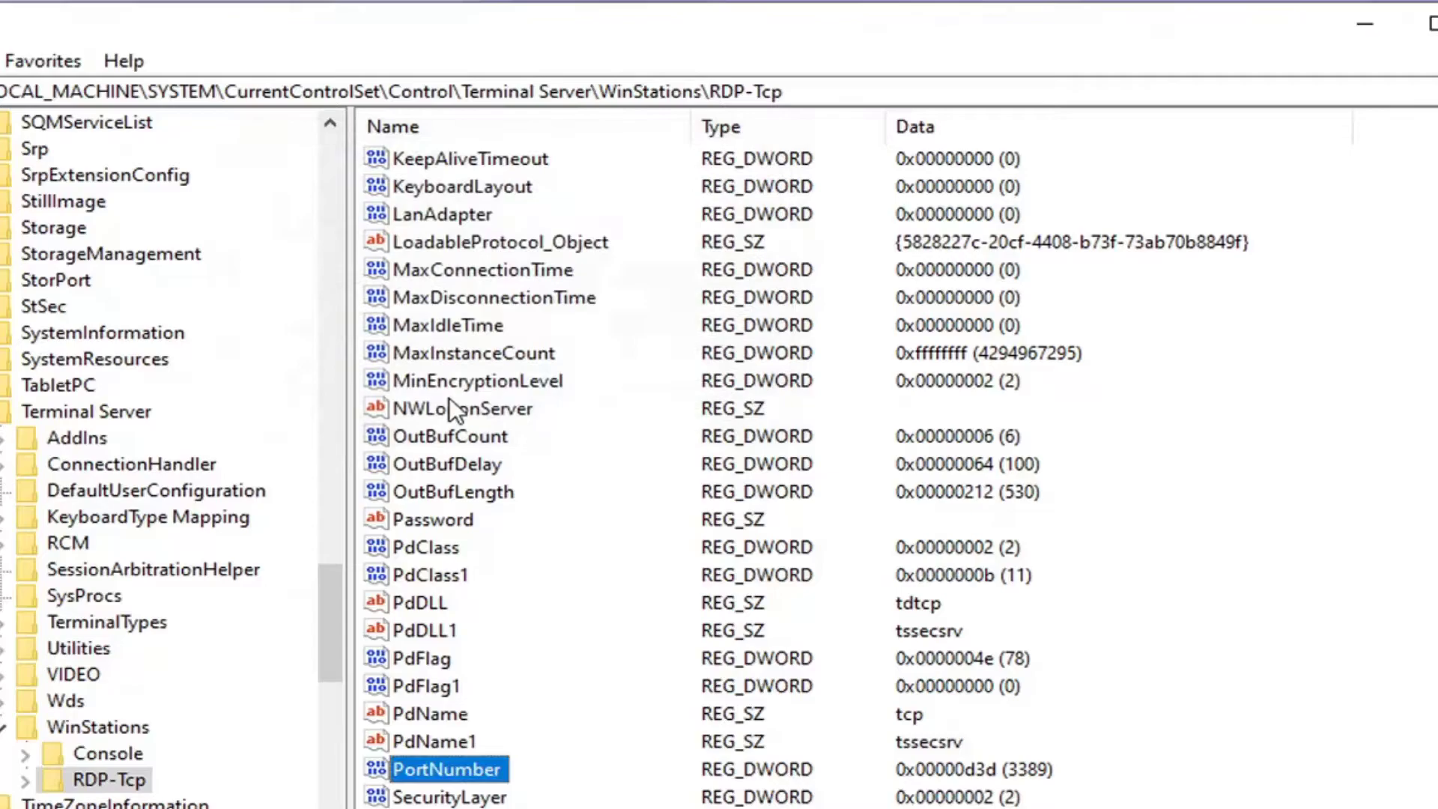